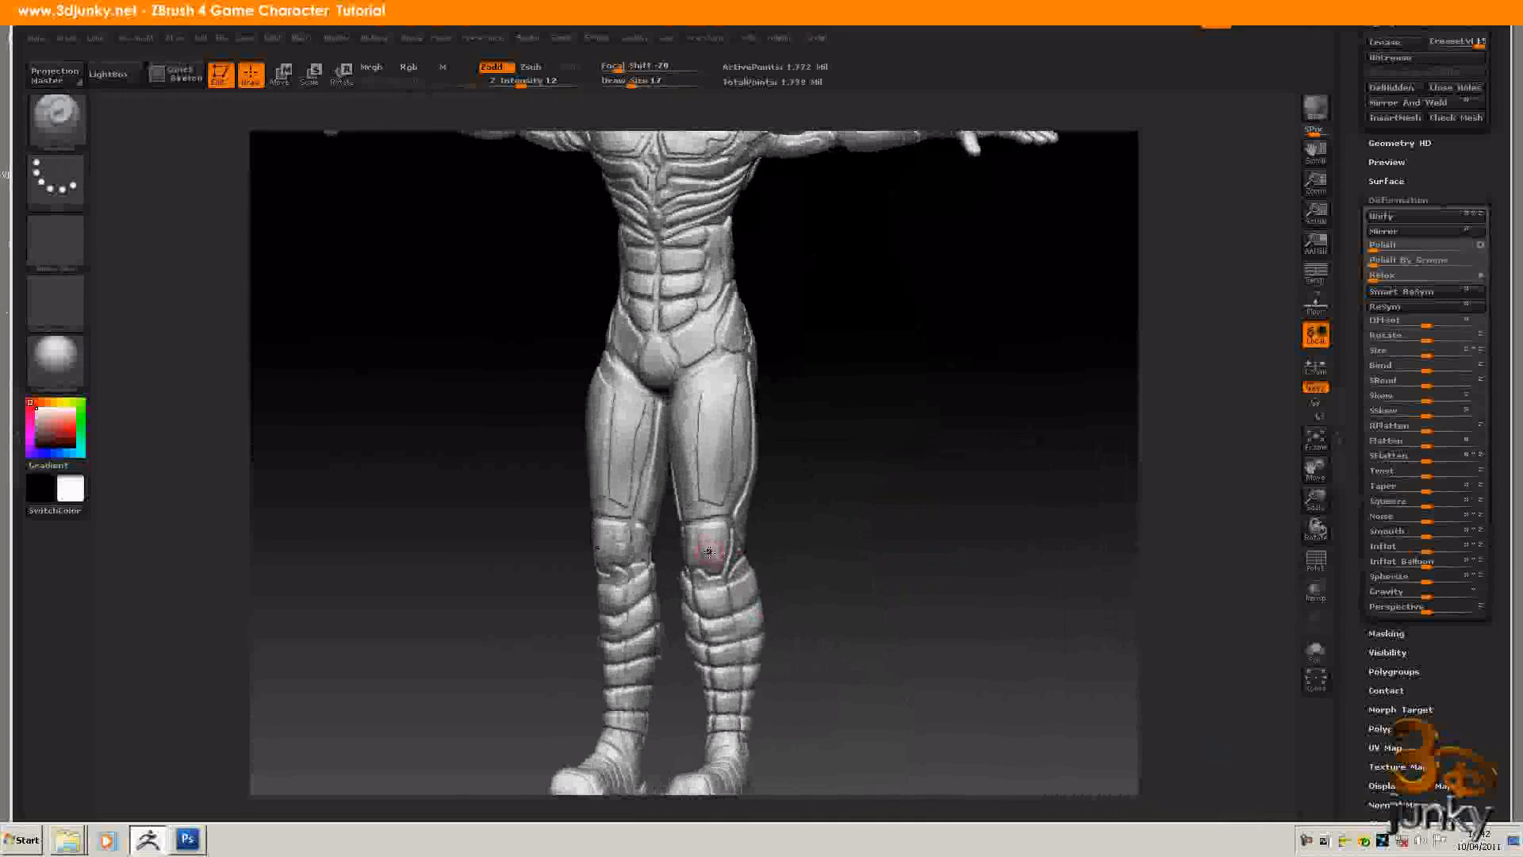
Step: Examine the sculpted armour panels on the legs, hand, arm, shoulder and torso from several angles
drag(825, 561, 737, 558)
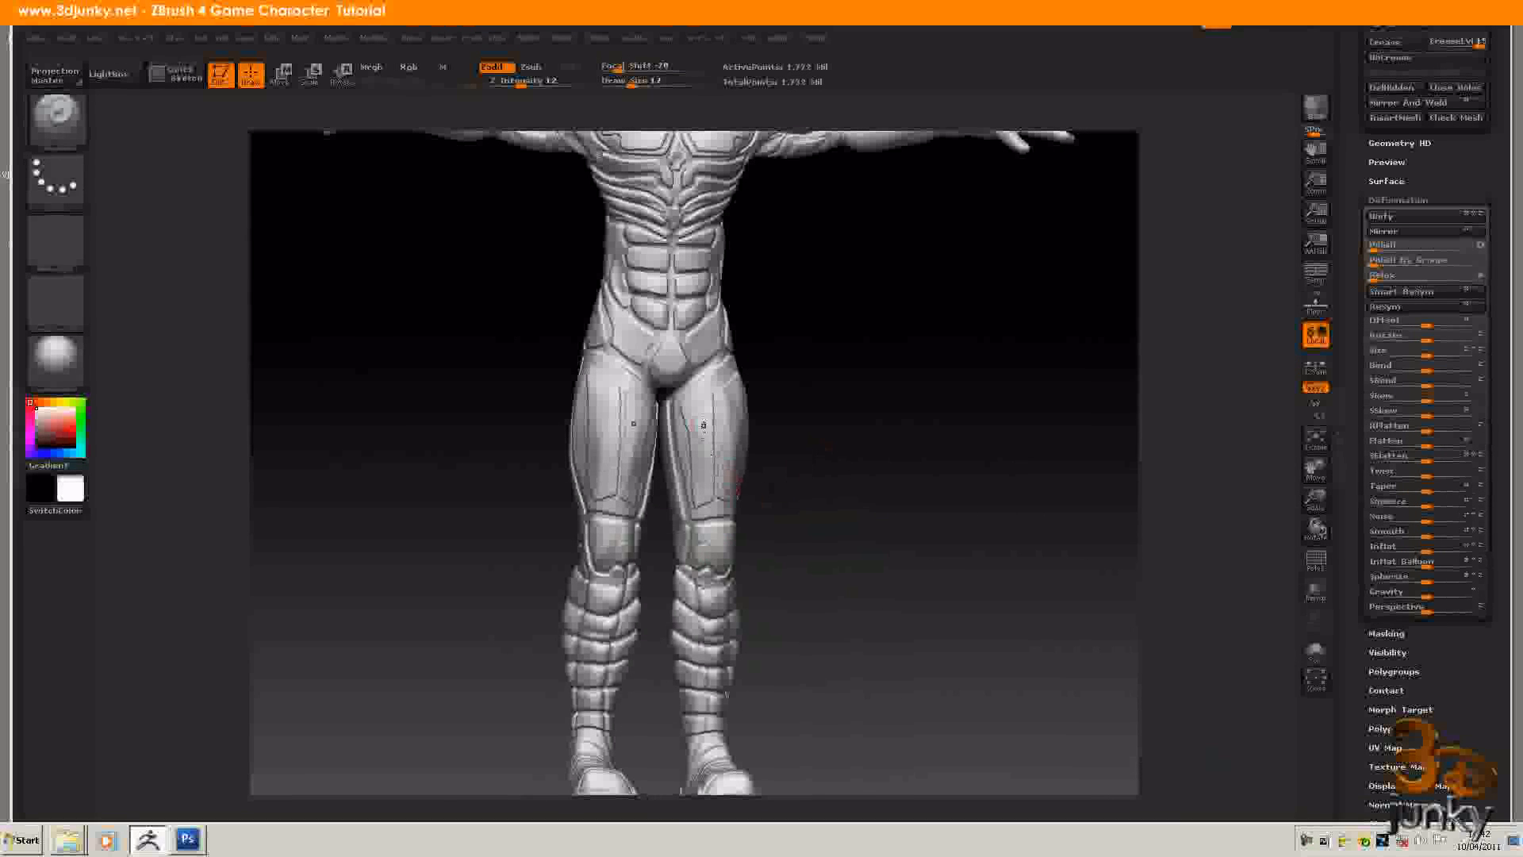
drag(948, 537, 718, 539)
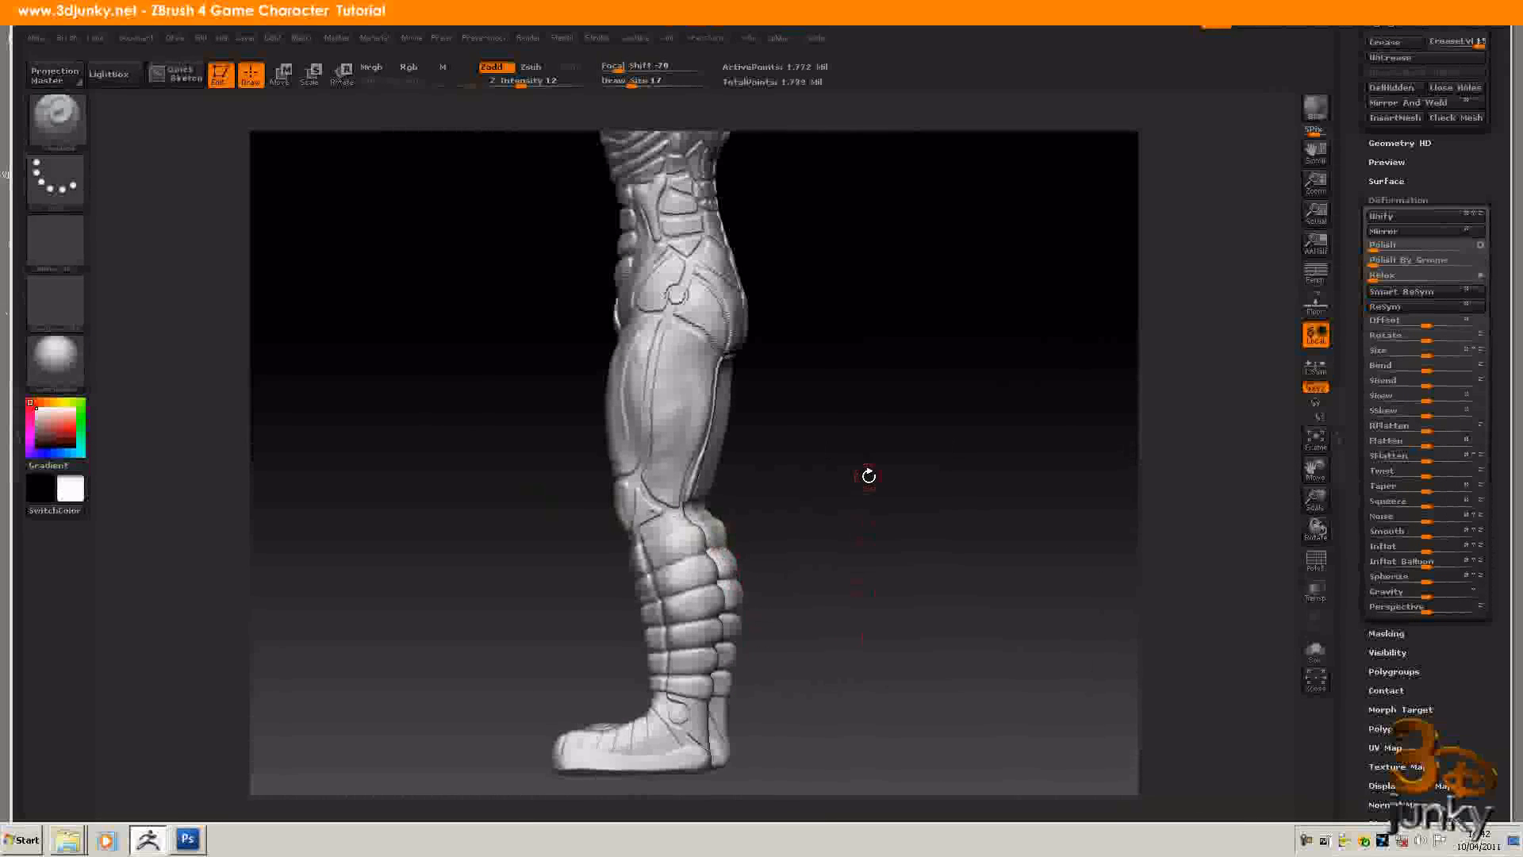
alt+drag(875, 269, 857, 604)
alt+drag(838, 502, 880, 570)
mouse_move(662, 579)
alt+mouse_down()
mouse_move(1014, 578)
mouse_move(788, 639)
alt+mouse_up()
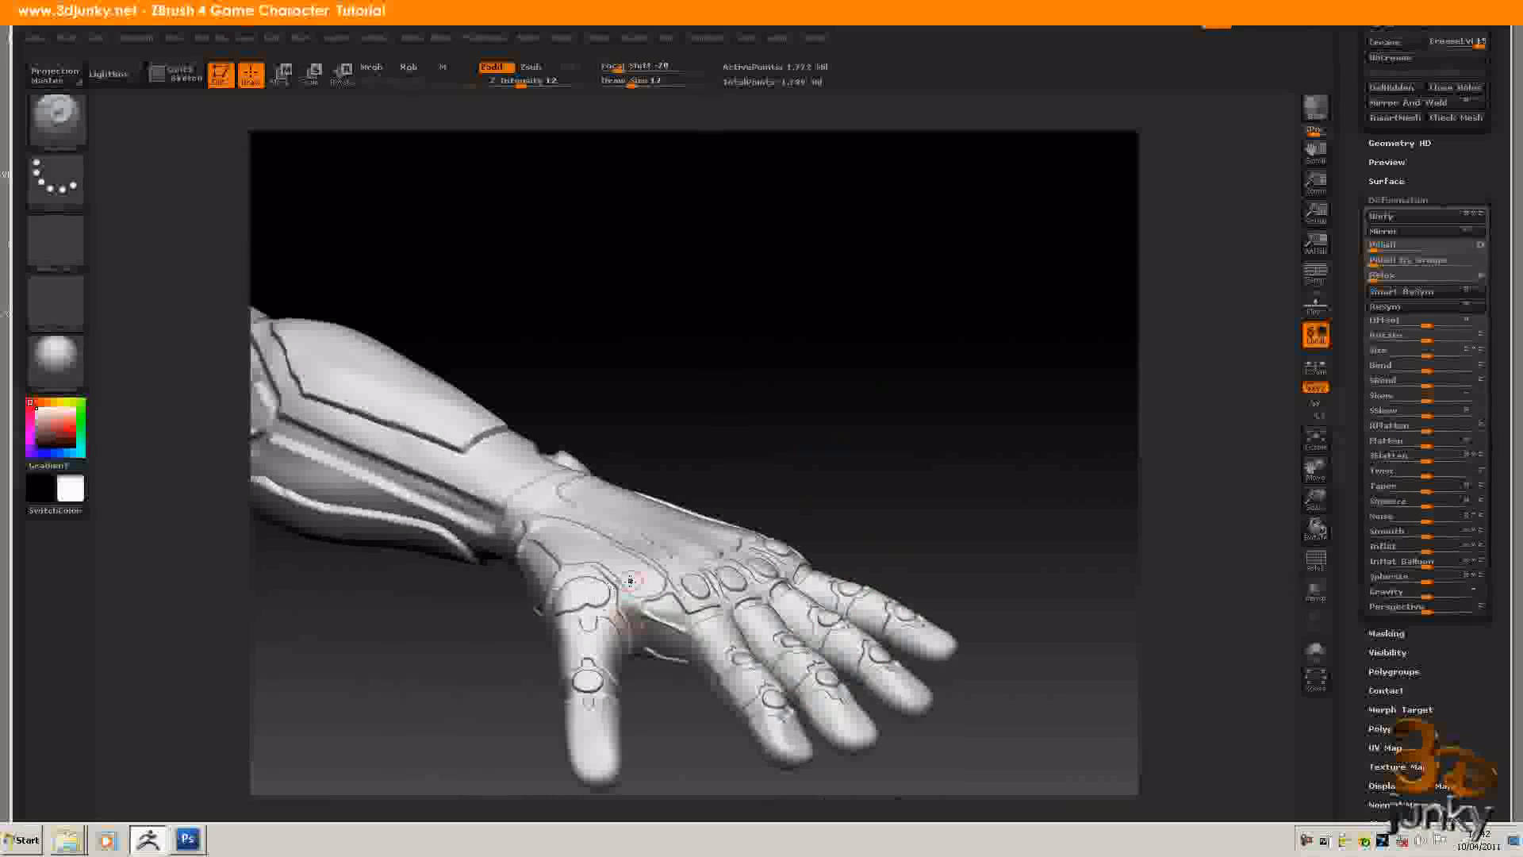
alt+drag(760, 417, 891, 388)
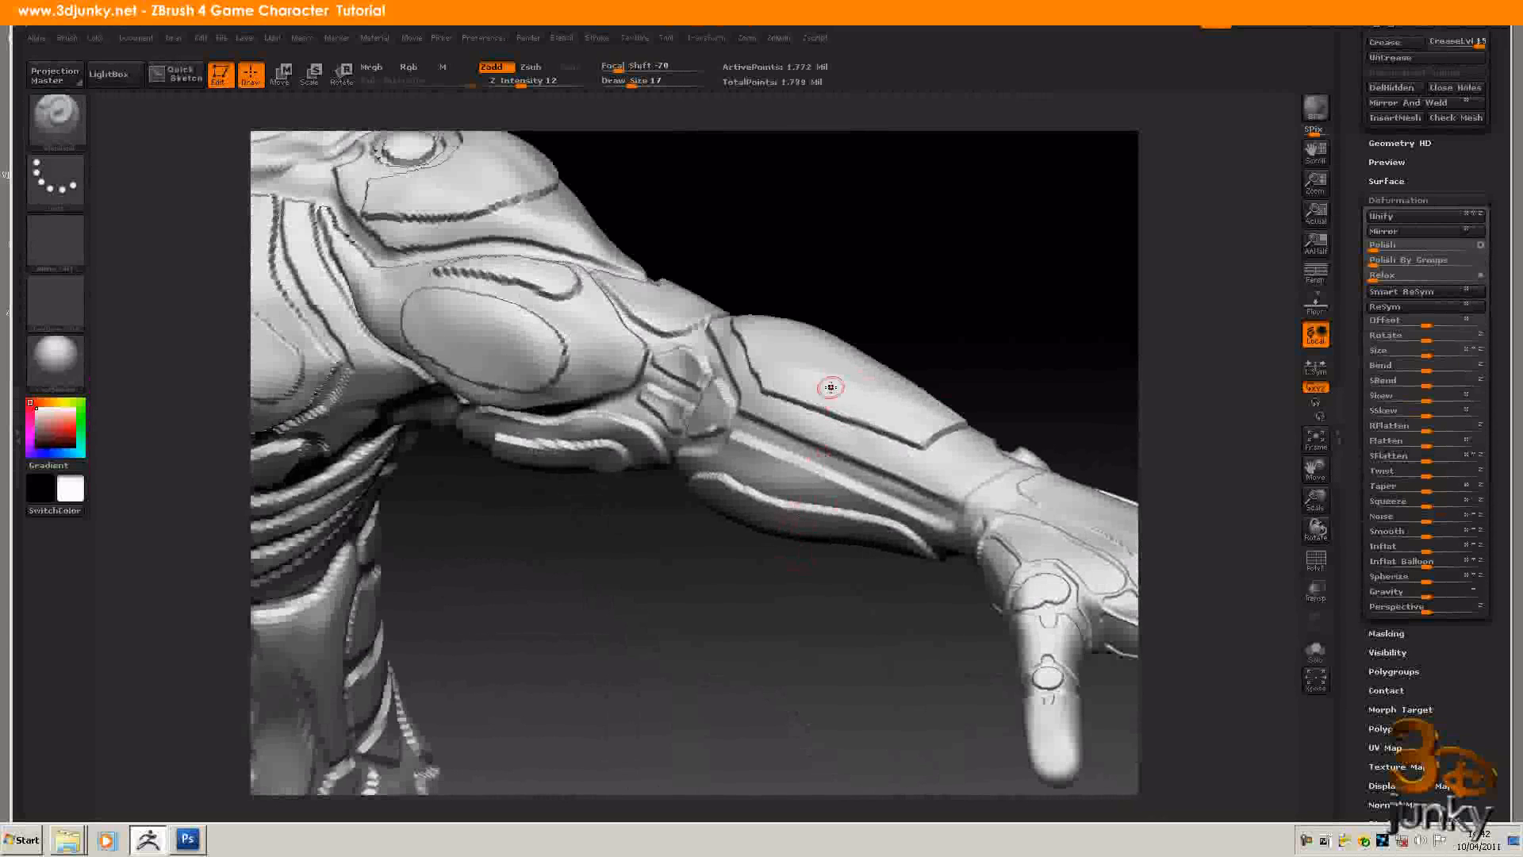
alt+drag(632, 555, 730, 598)
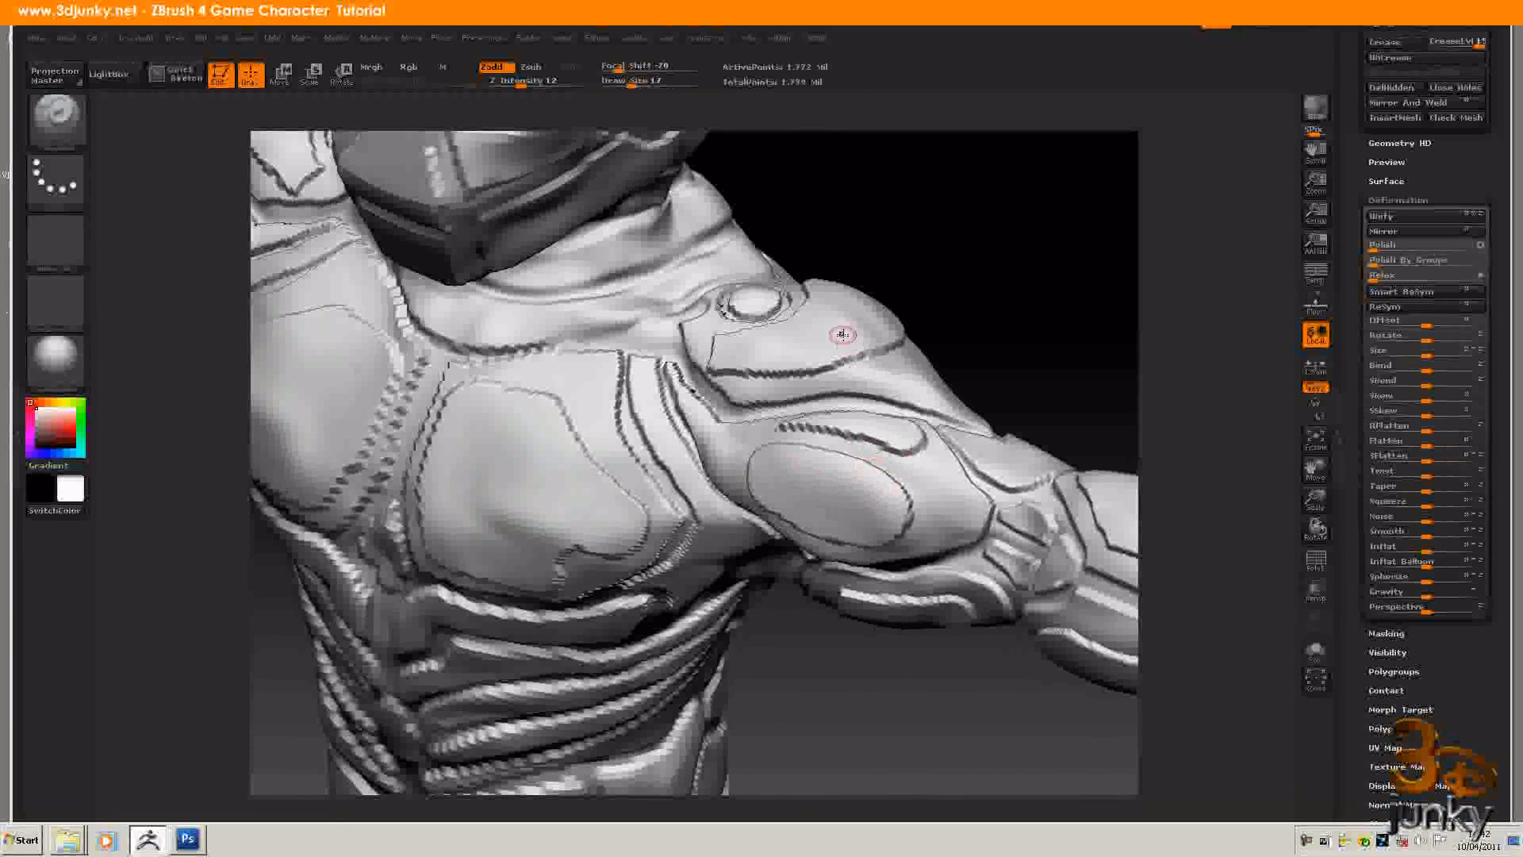
alt+drag(970, 714, 579, 556)
drag(873, 585, 928, 619)
alt+drag(896, 722, 877, 595)
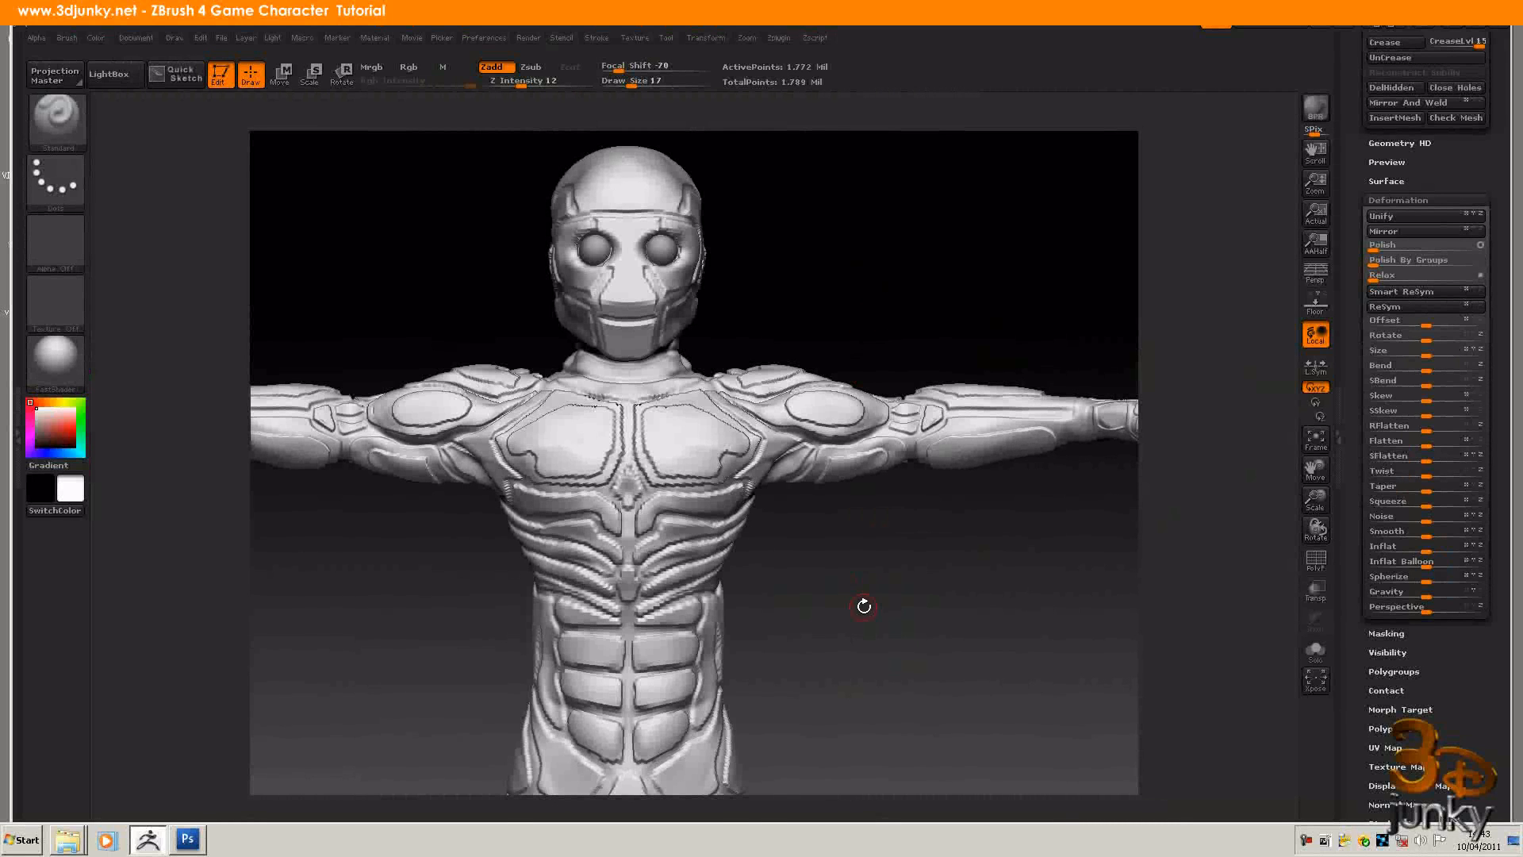
Step: Smooth away the carved grooves on both sides of the nose, between the eyes and the mouth plate
alt+drag(897, 275, 1121, 480)
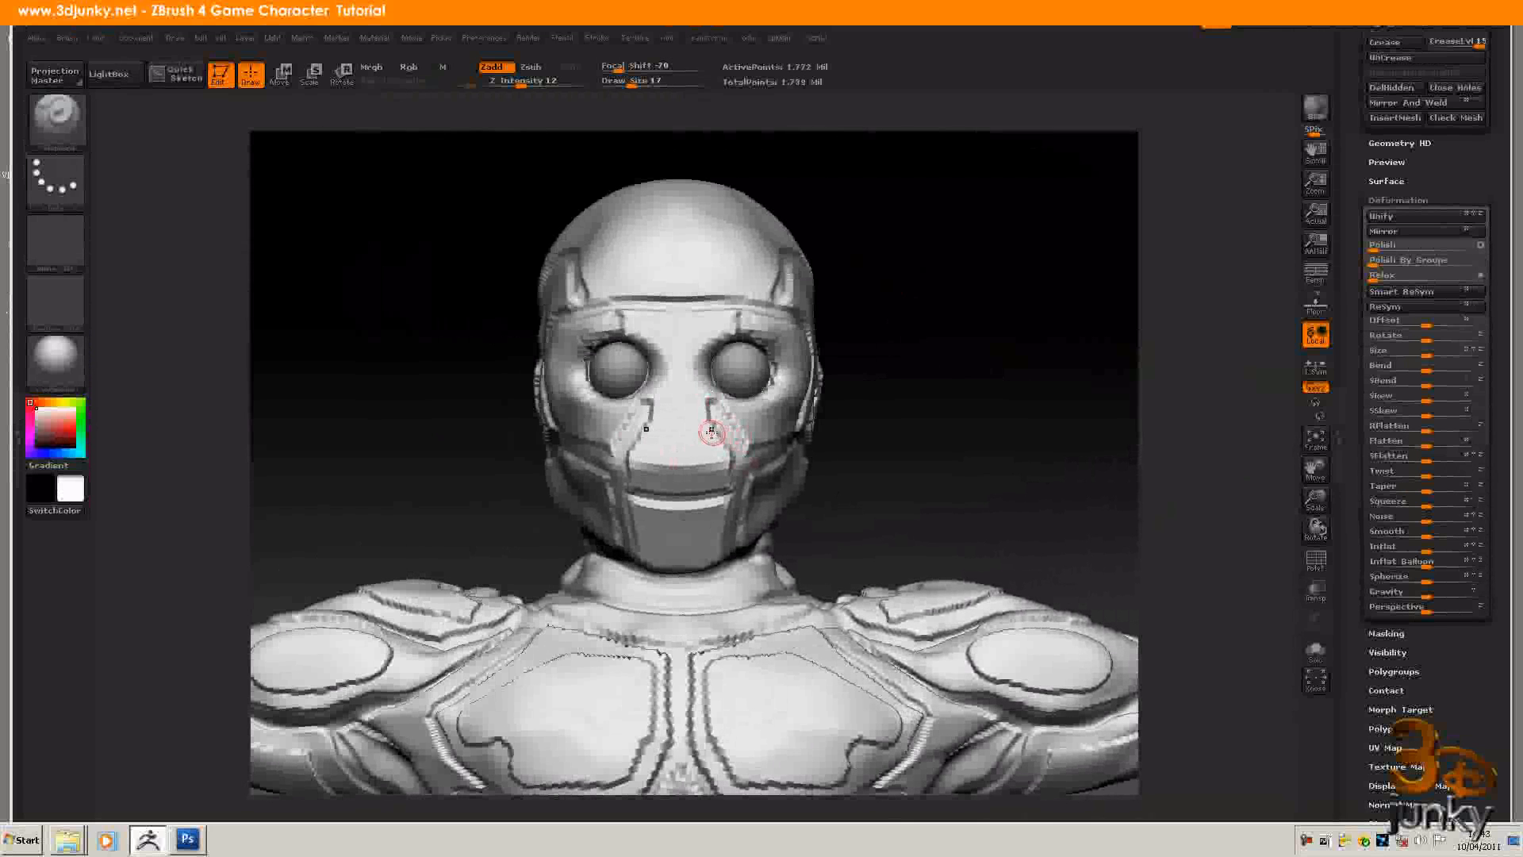
key(ctrl)
key(shift)
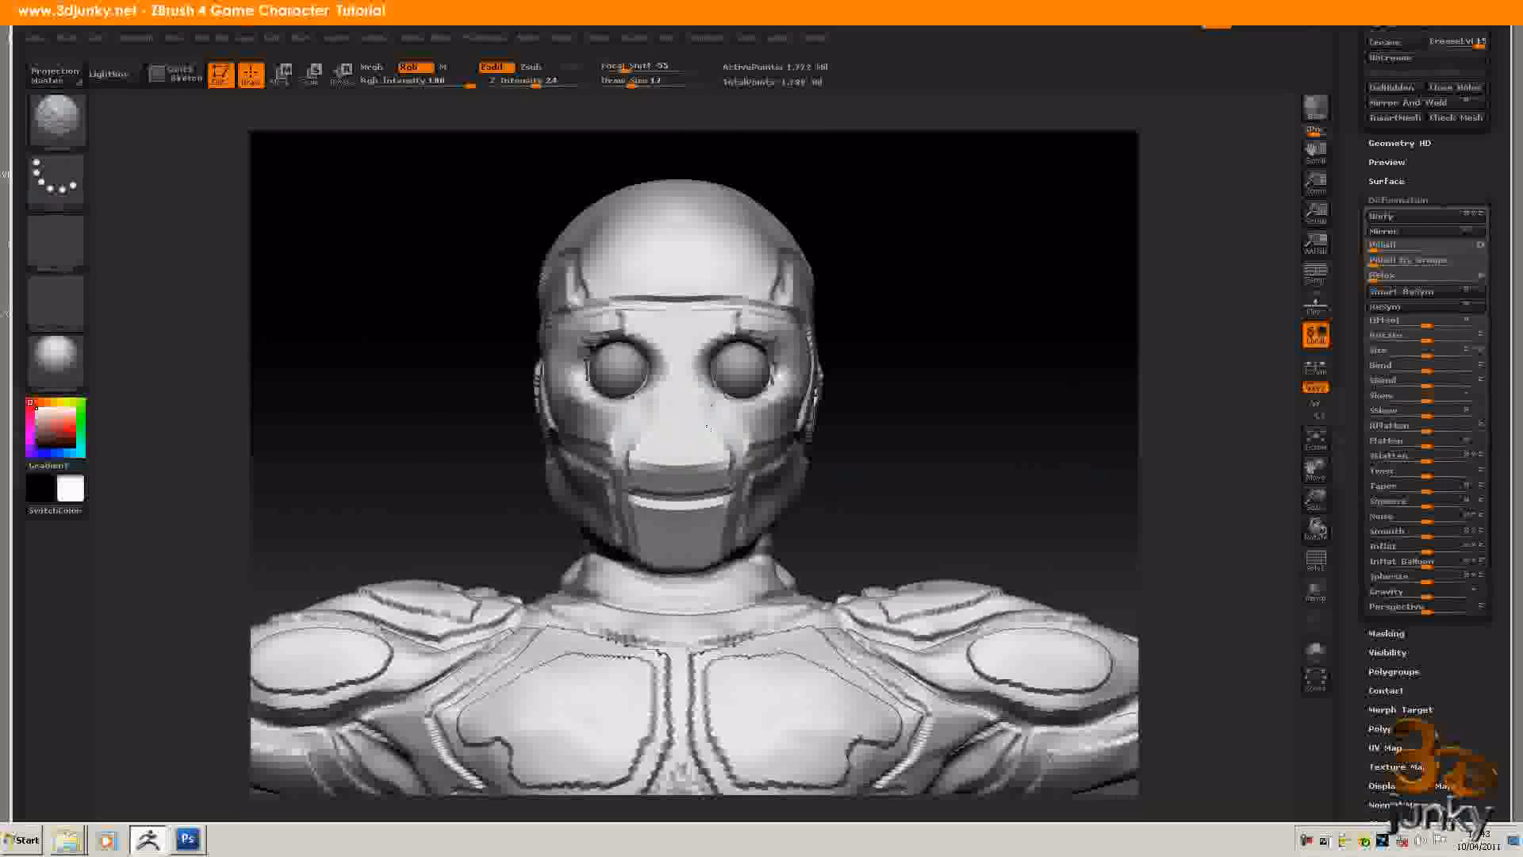
shift+drag(726, 453, 711, 457)
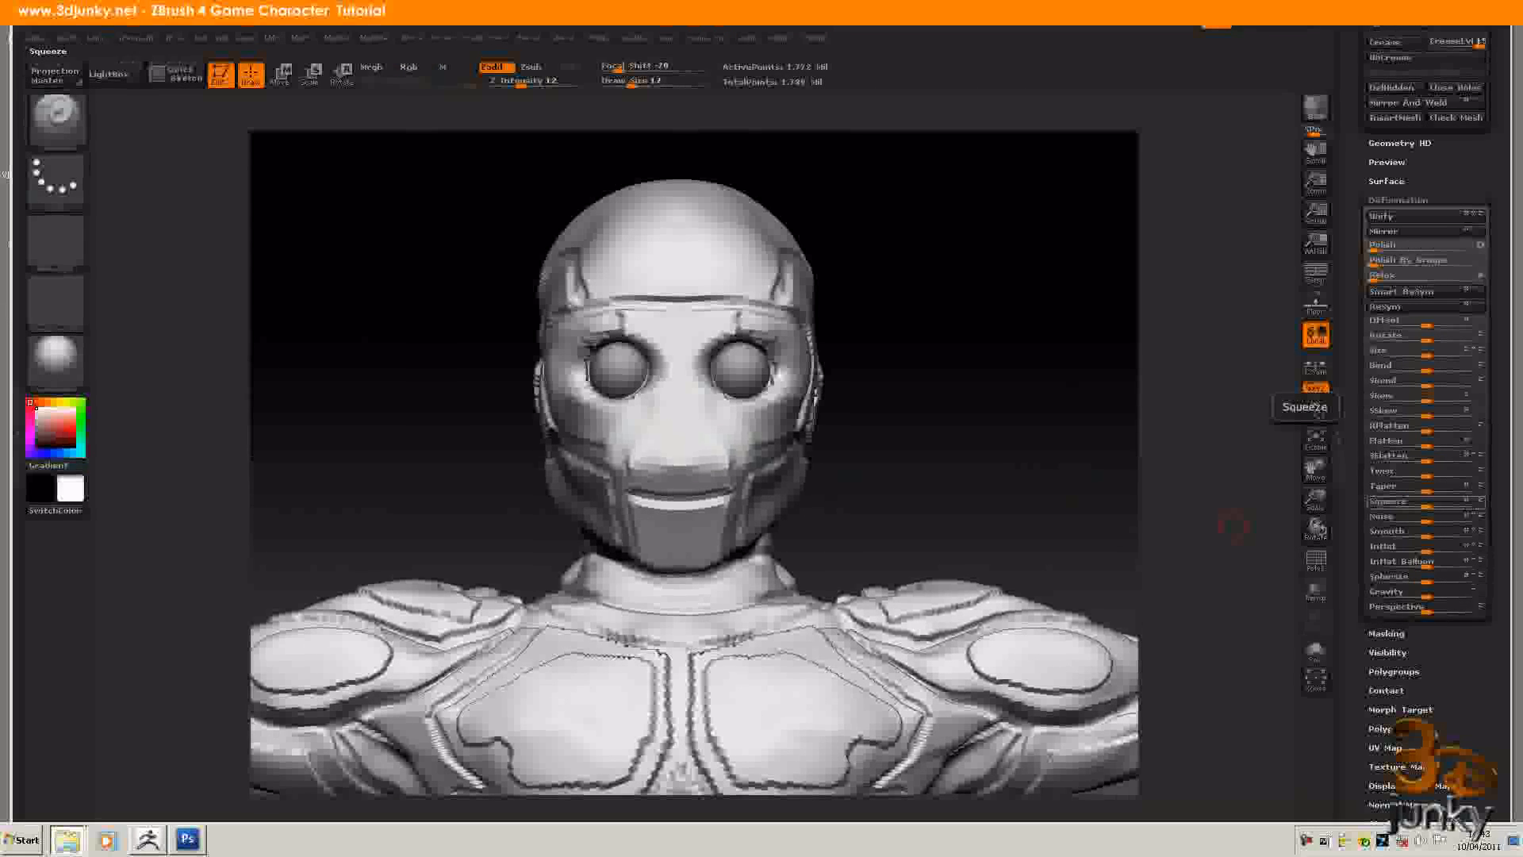
Step: Consult the cyborg1.jpg concept painting in the cyborg folder beside the sculpted head, and return to the ZBrush model
drag(1522, 83, 993, 82)
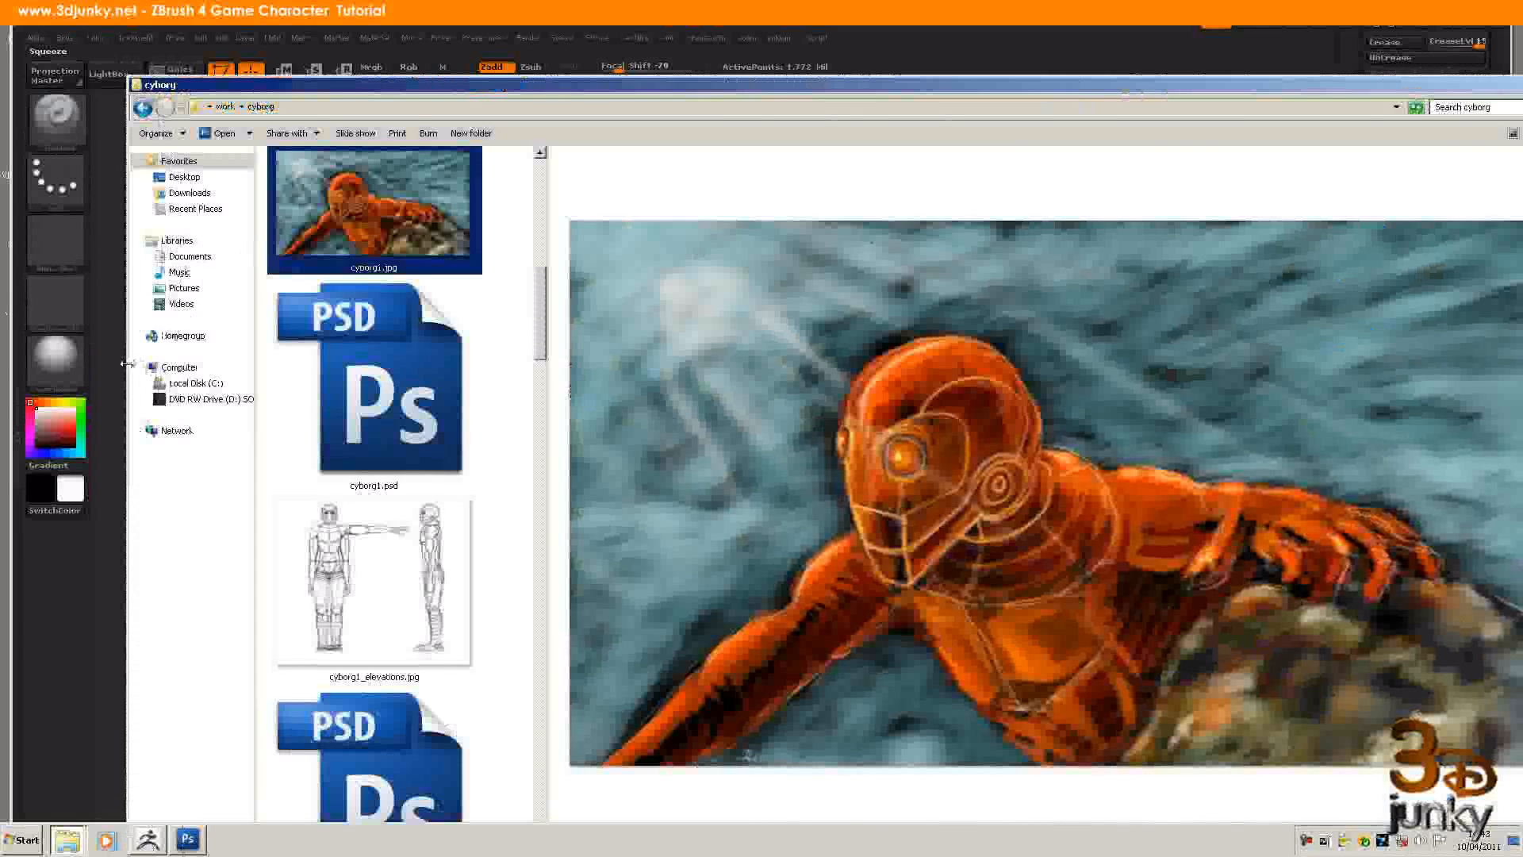
drag(128, 364, 791, 374)
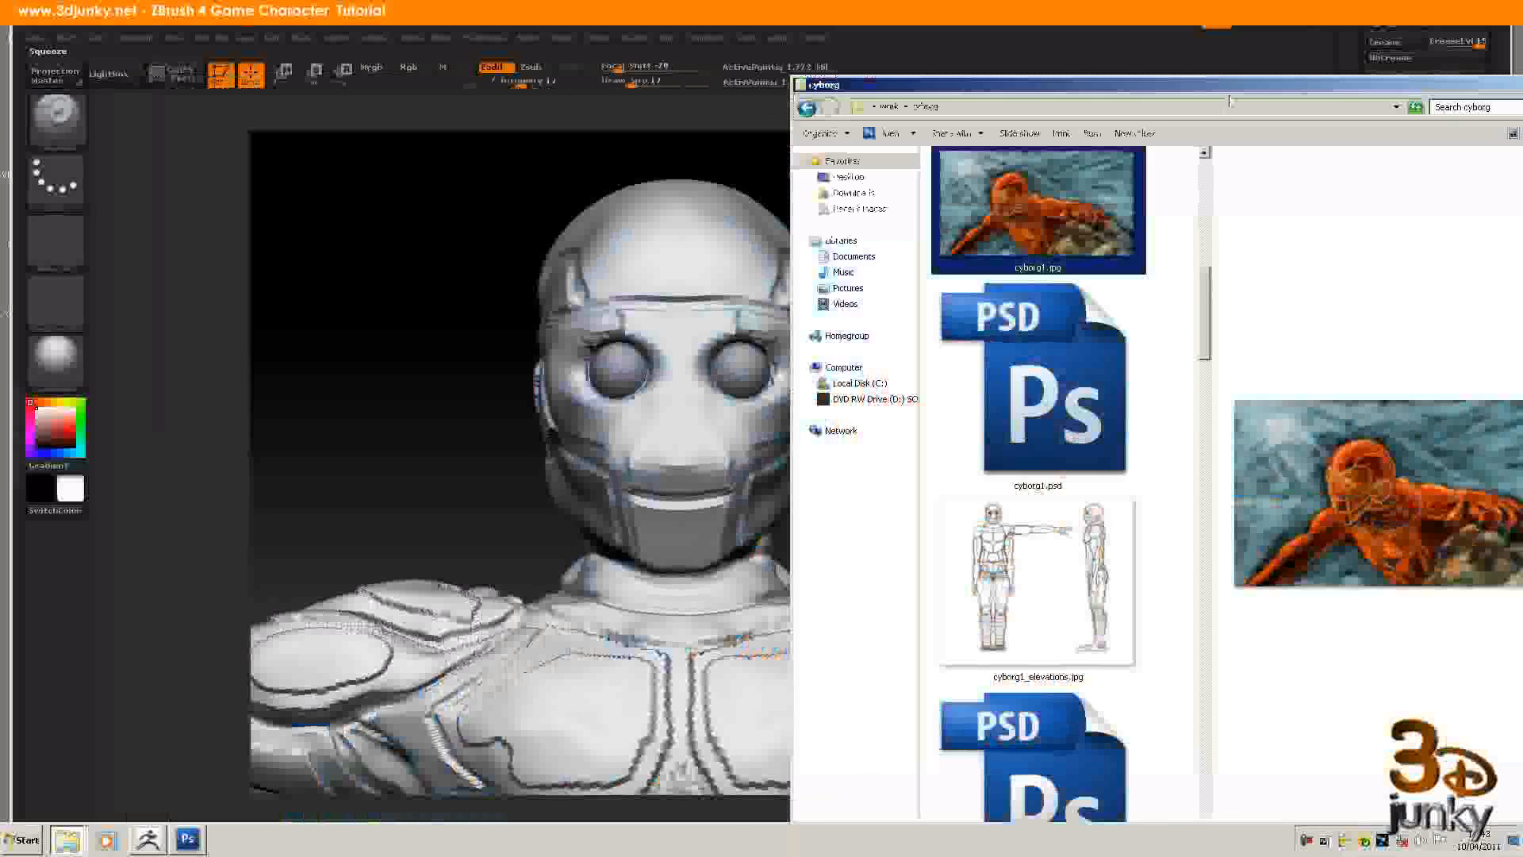
drag(216, 139, 180, 111)
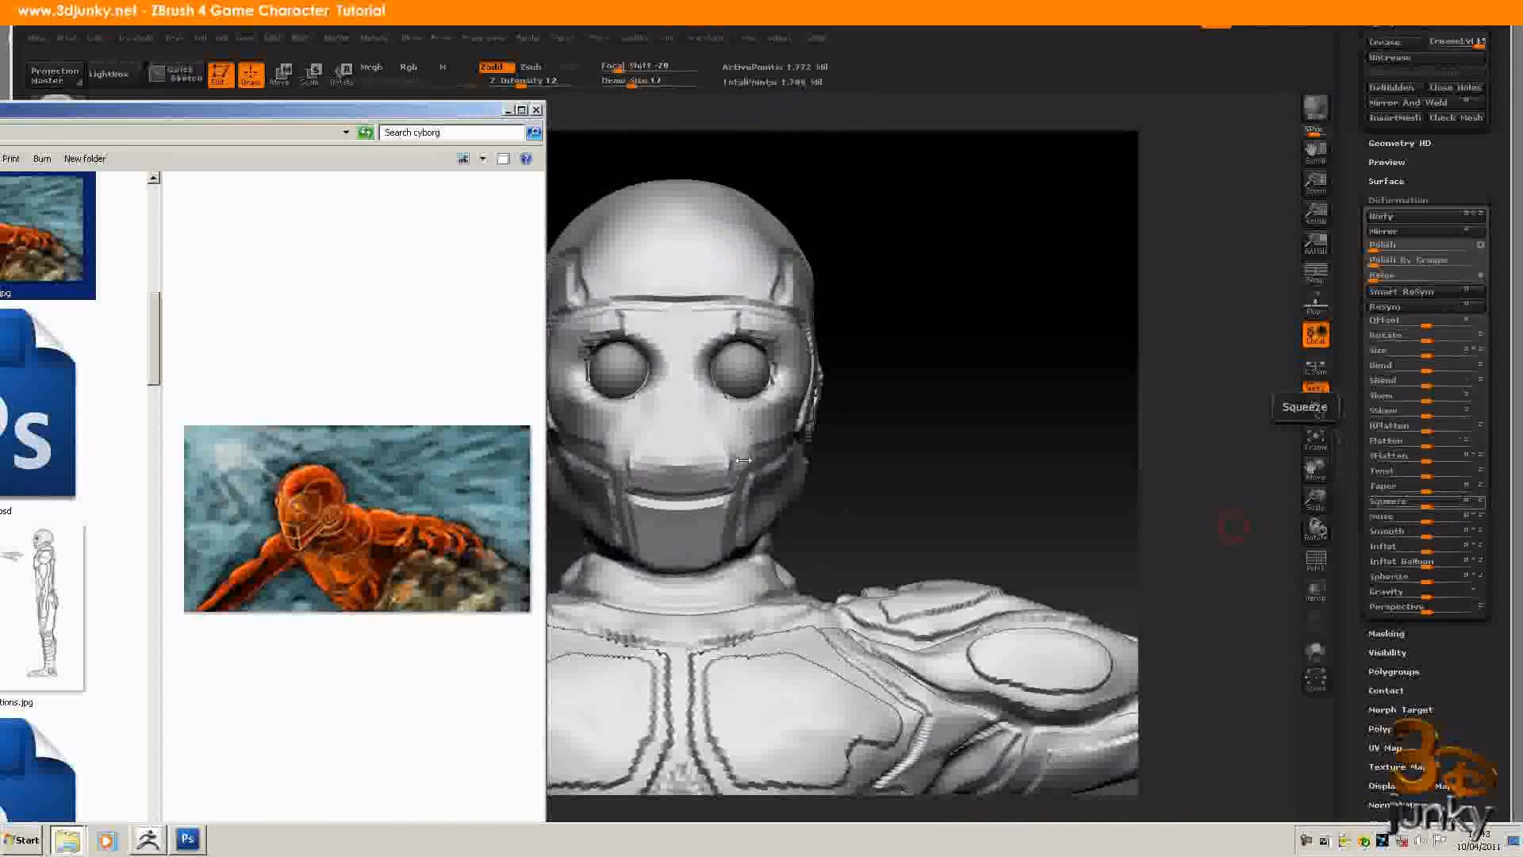
key(super)
click(986, 408)
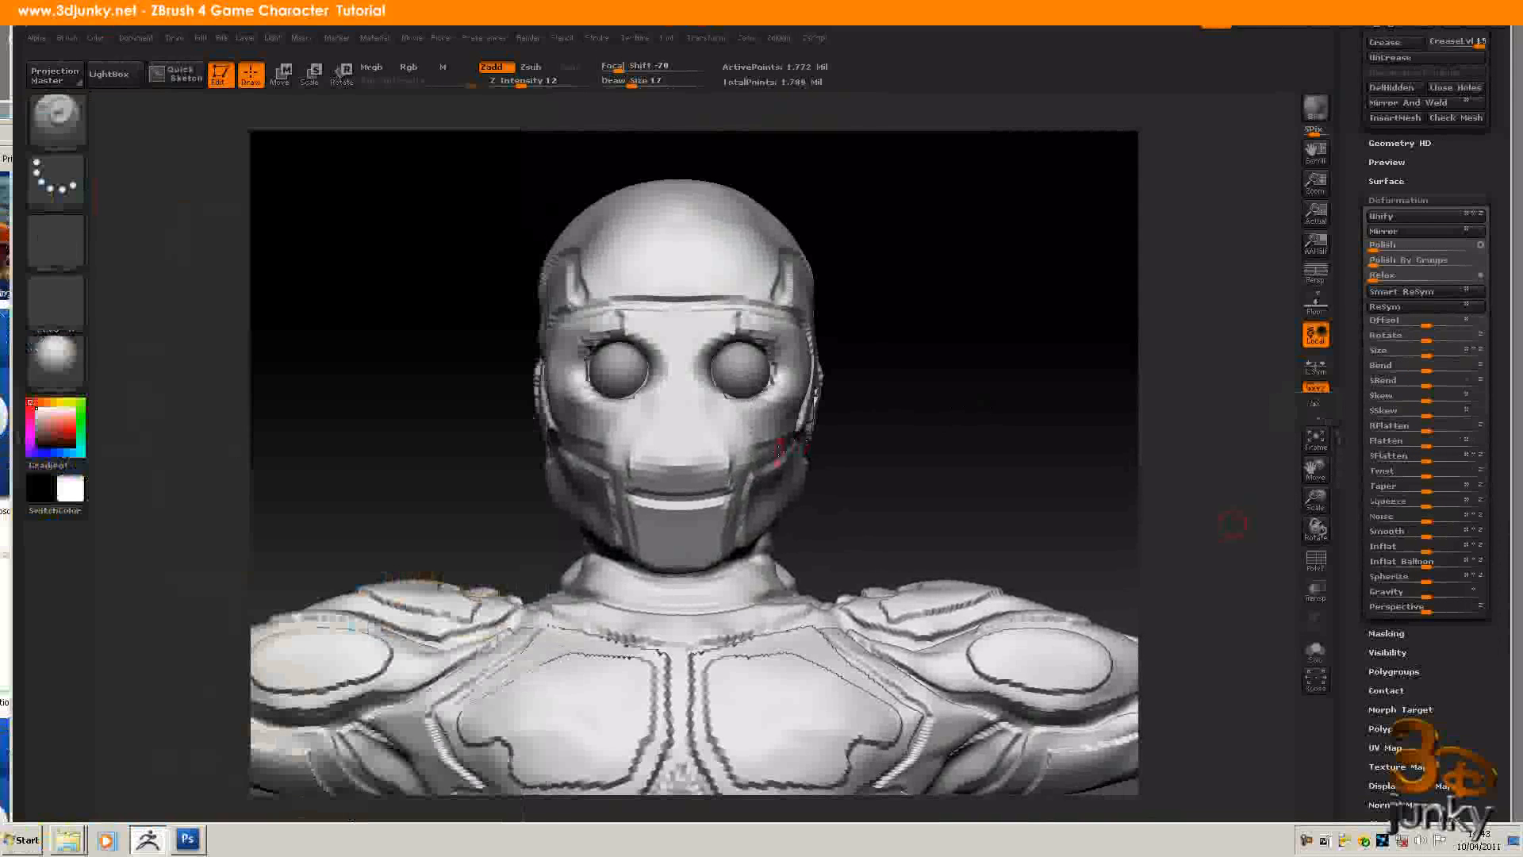
Step: Recess the strips running from below the eyes to the mouth using an inverted mask and an Inflat deformation of -3
shift+drag(739, 463, 752, 403)
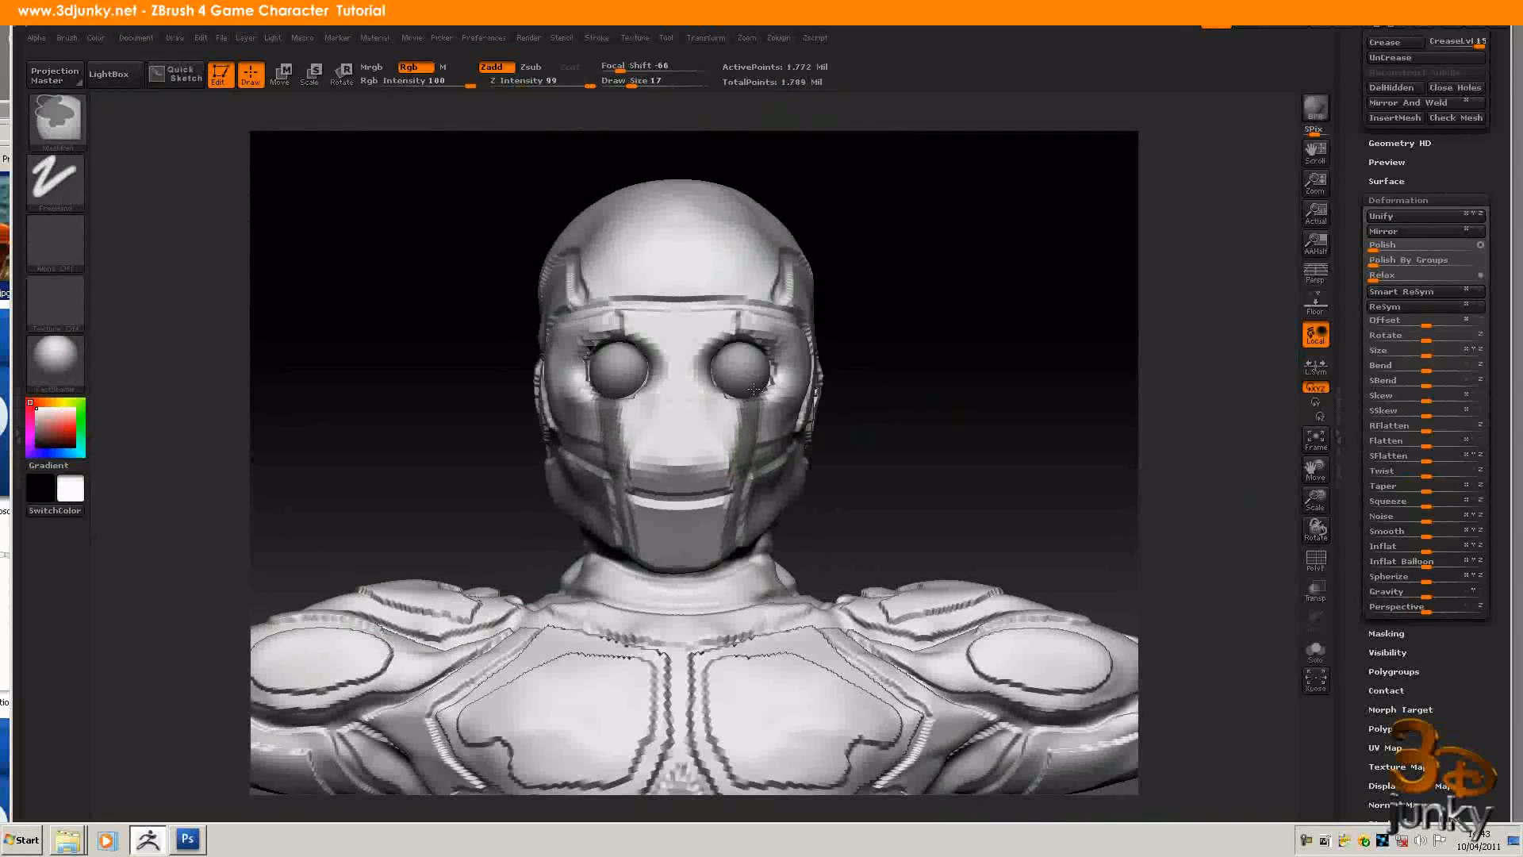
ctrl+click(973, 432)
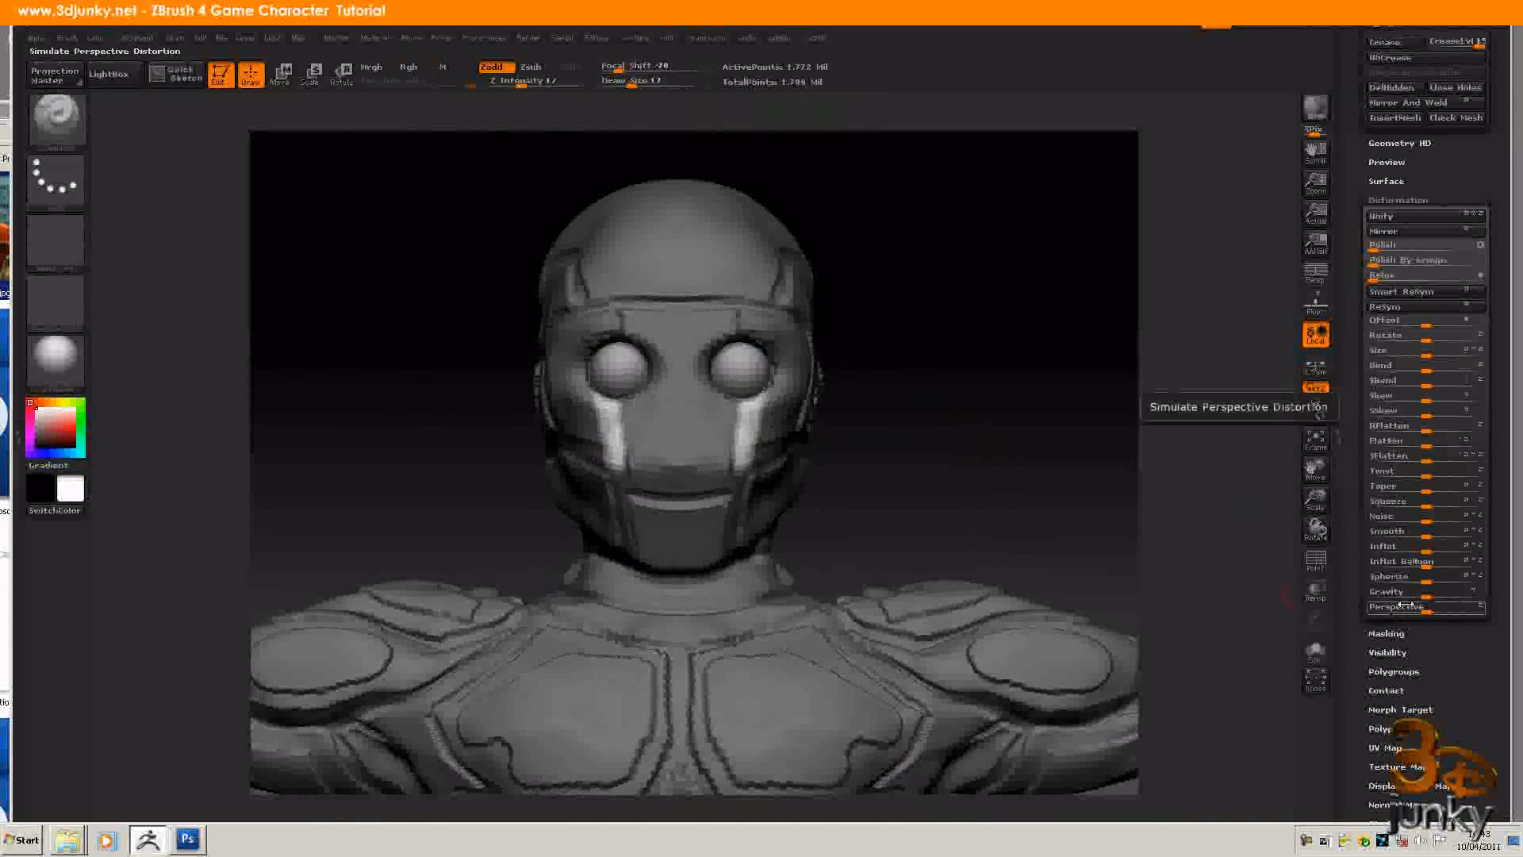
drag(1384, 546, 1407, 547)
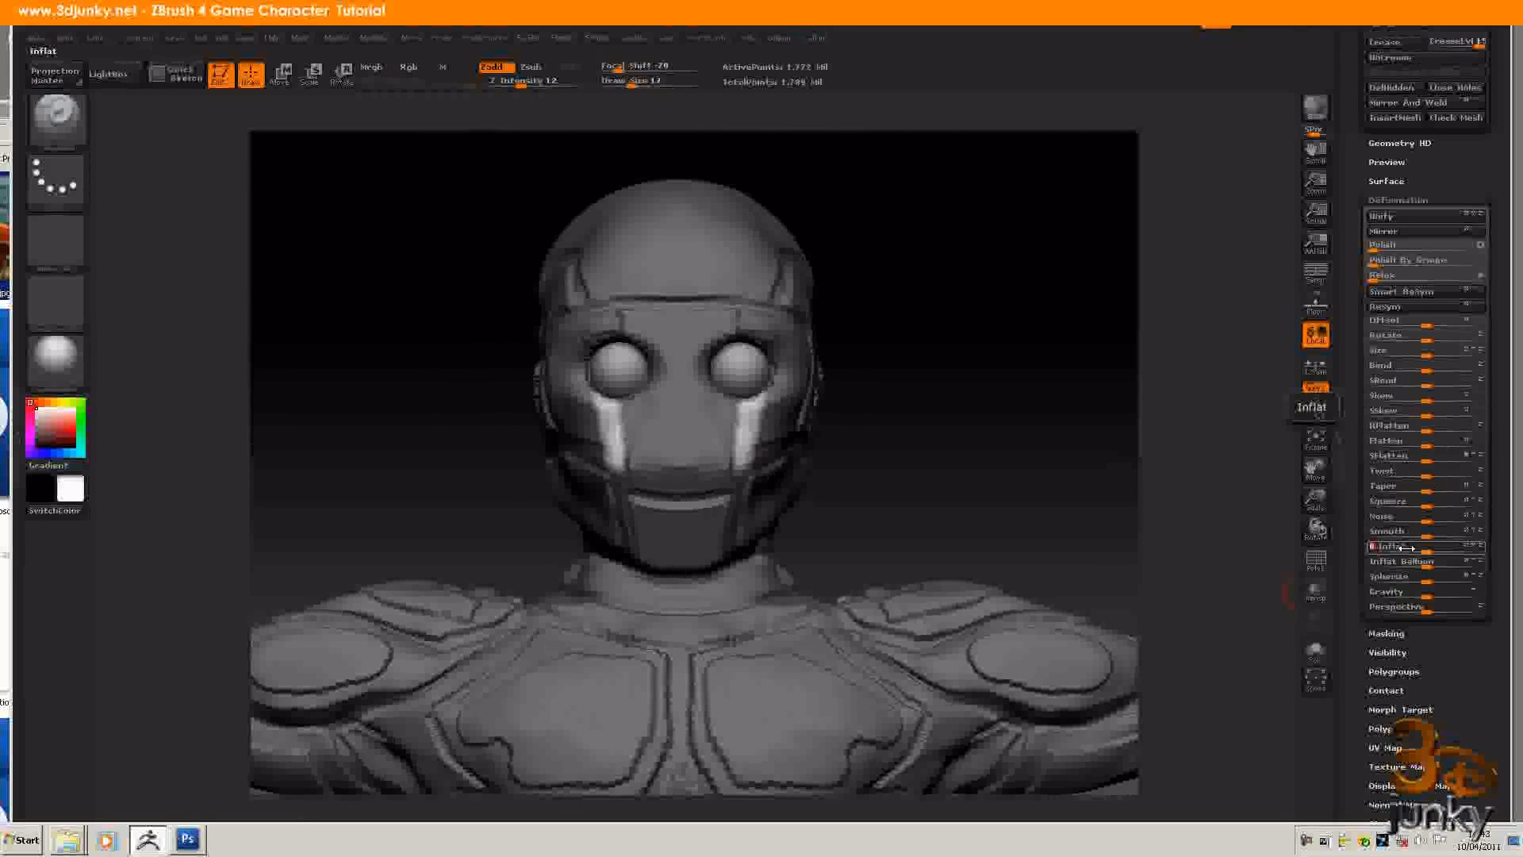
drag(1406, 548, 1406, 547)
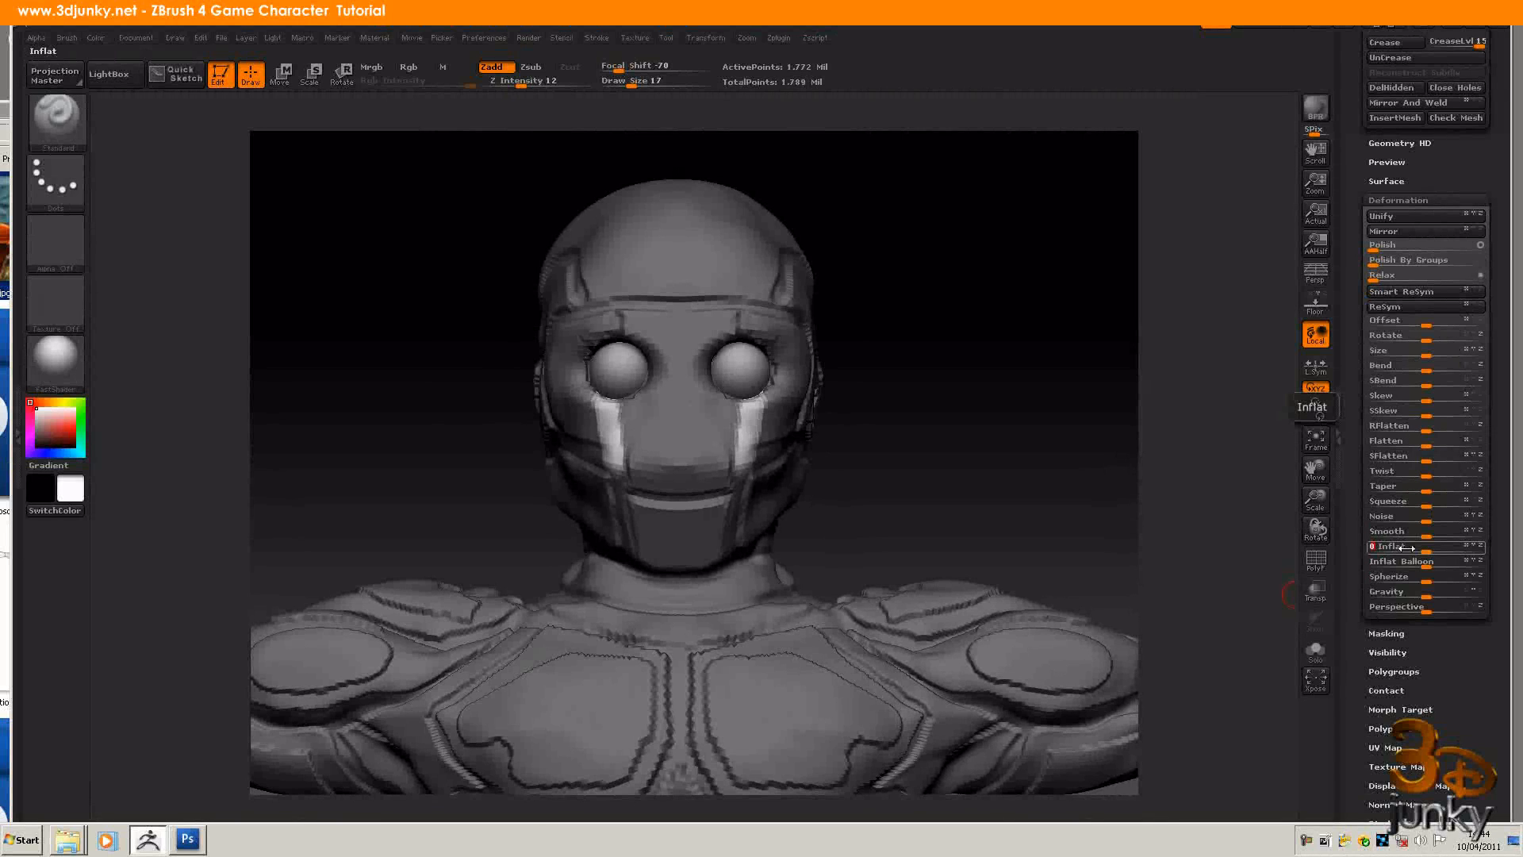
text(-3)
key(Return)
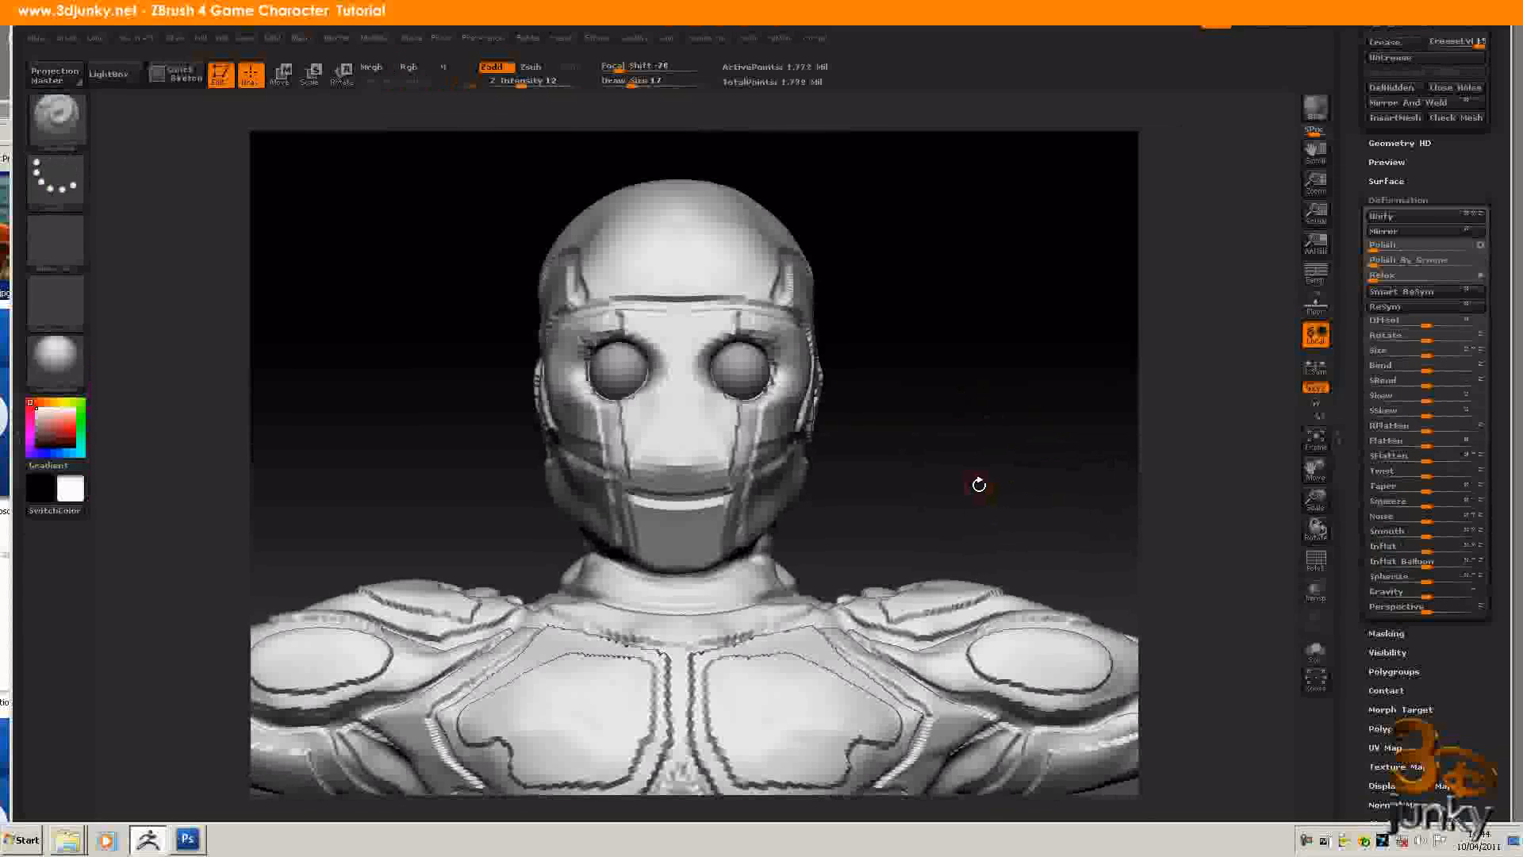
Step: Save the cyborg tool over the existing cyborg16.ztl file
mouse_move(1038, 477)
mouse_down()
mouse_move(908, 514)
mouse_move(918, 483)
mouse_move(899, 481)
mouse_up()
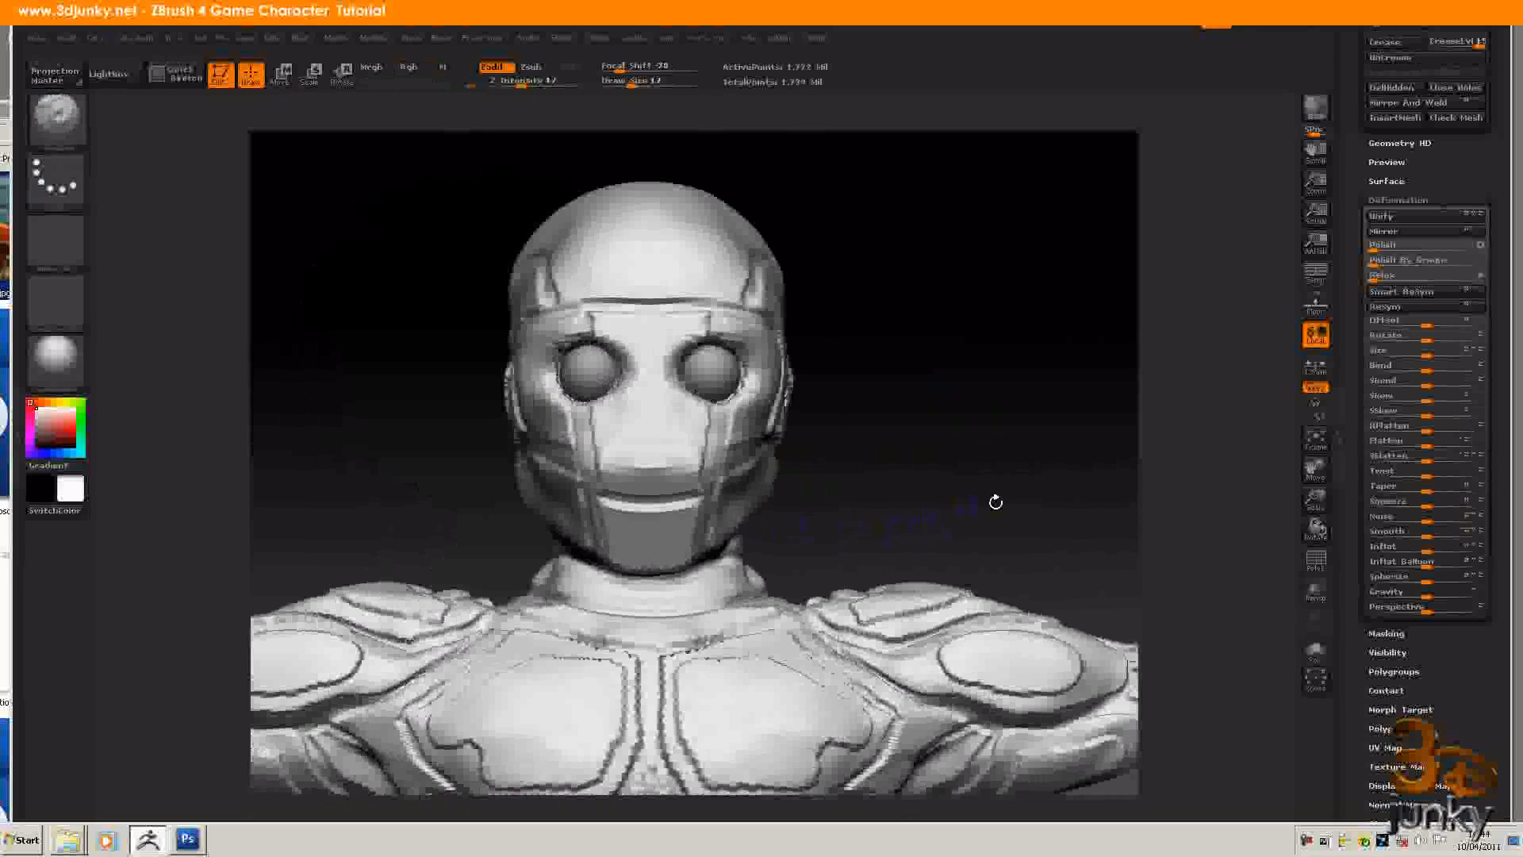
alt+drag(995, 502, 888, 606)
mouse_move(948, 756)
alt+mouse_down()
mouse_move(944, 420)
mouse_move(956, 480)
mouse_move(924, 476)
alt+mouse_up()
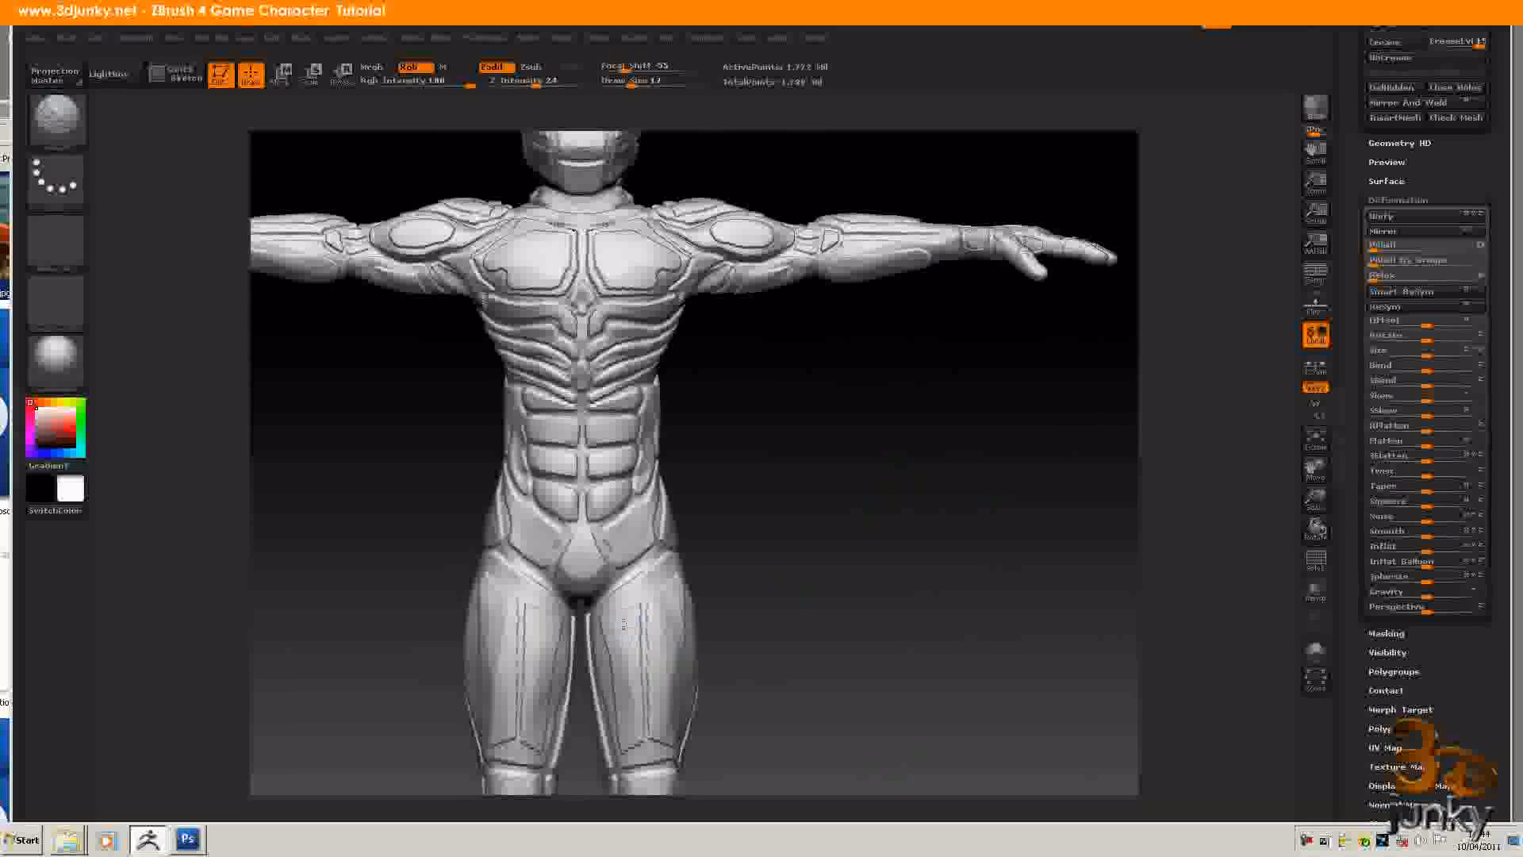
mouse_move(918, 646)
mouse_down()
mouse_move(845, 579)
mouse_move(863, 605)
mouse_up()
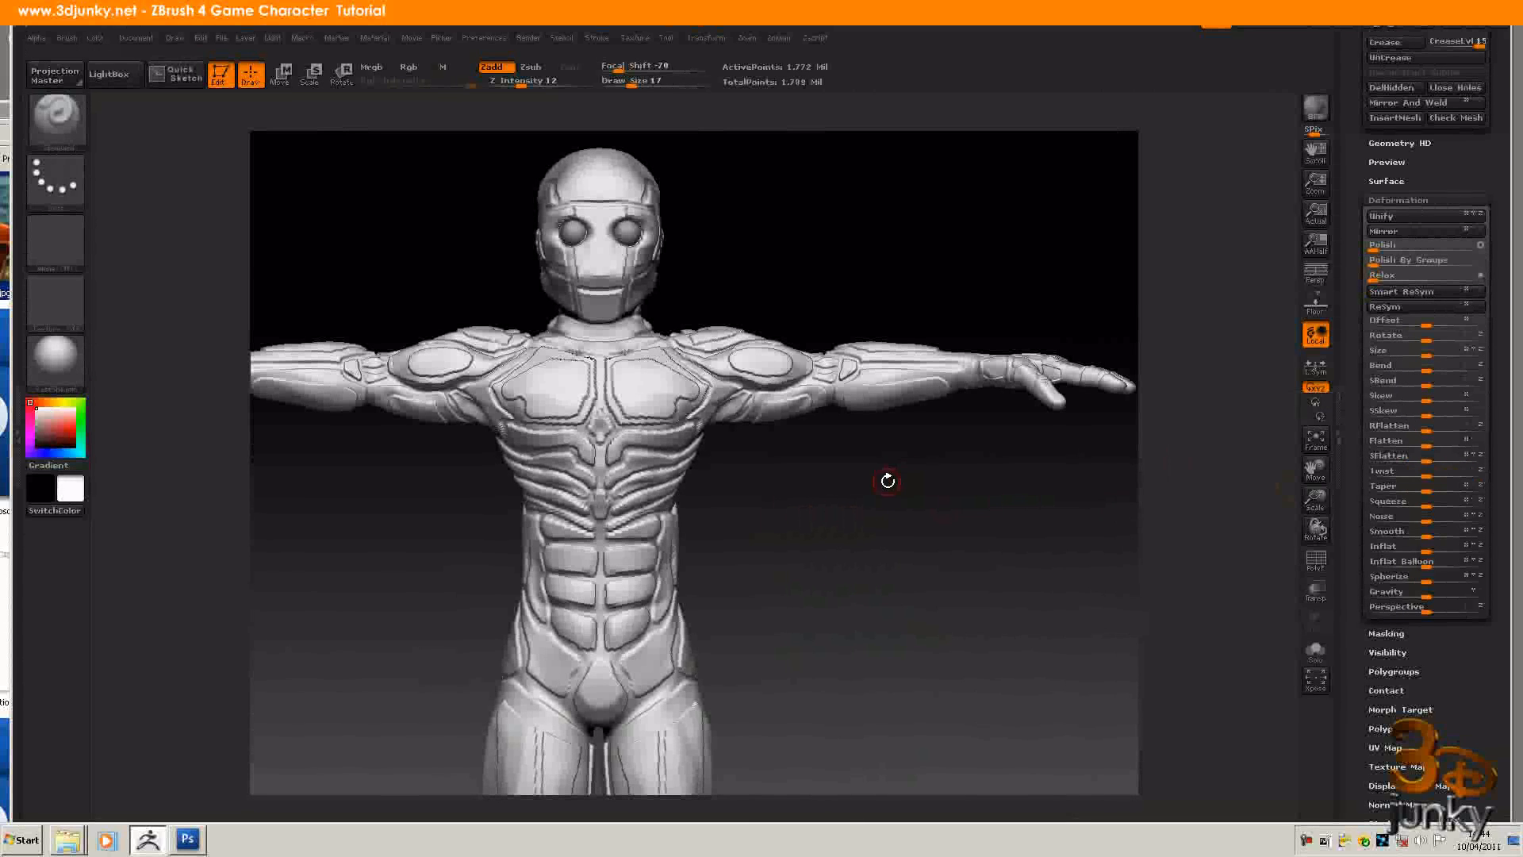
scroll(1488, 131, up, 5)
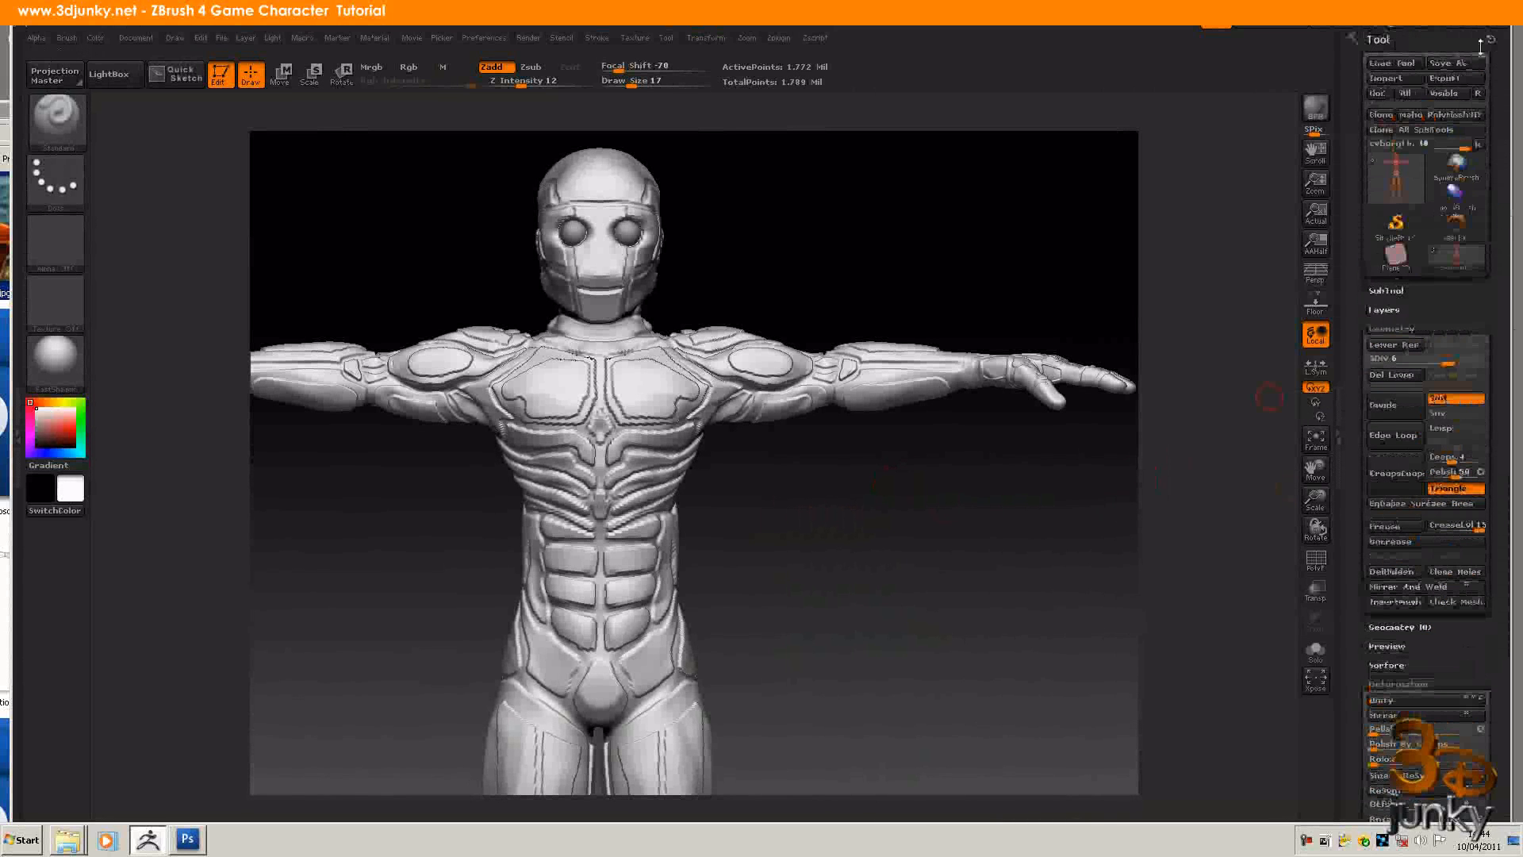
click(1454, 63)
click(638, 546)
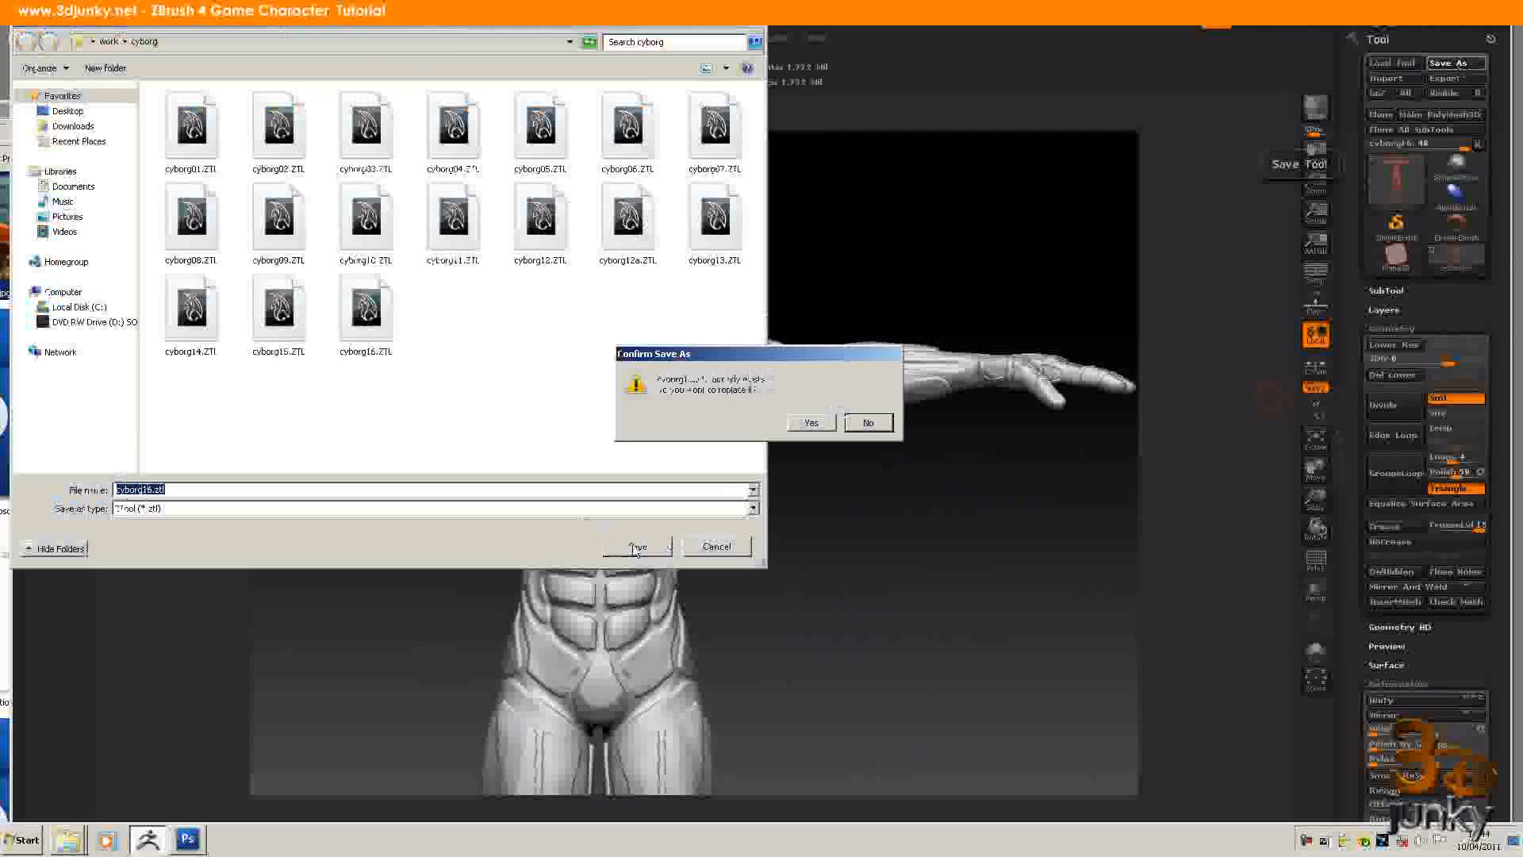
click(811, 422)
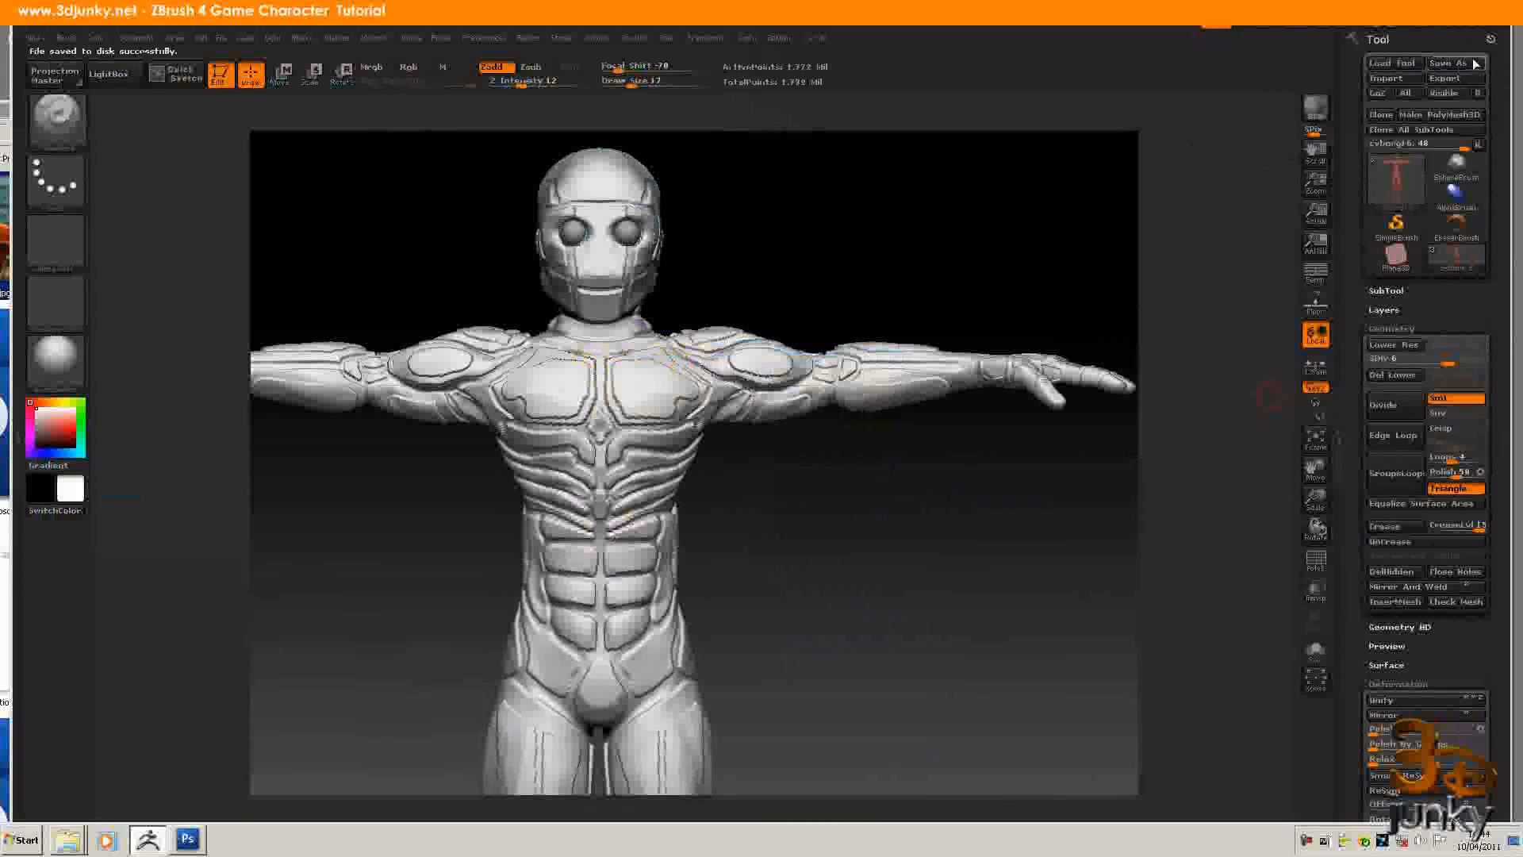
Step: Save another copy of the tool as cyborg17.ztl in the cyborg folder
click(1462, 67)
click(151, 490)
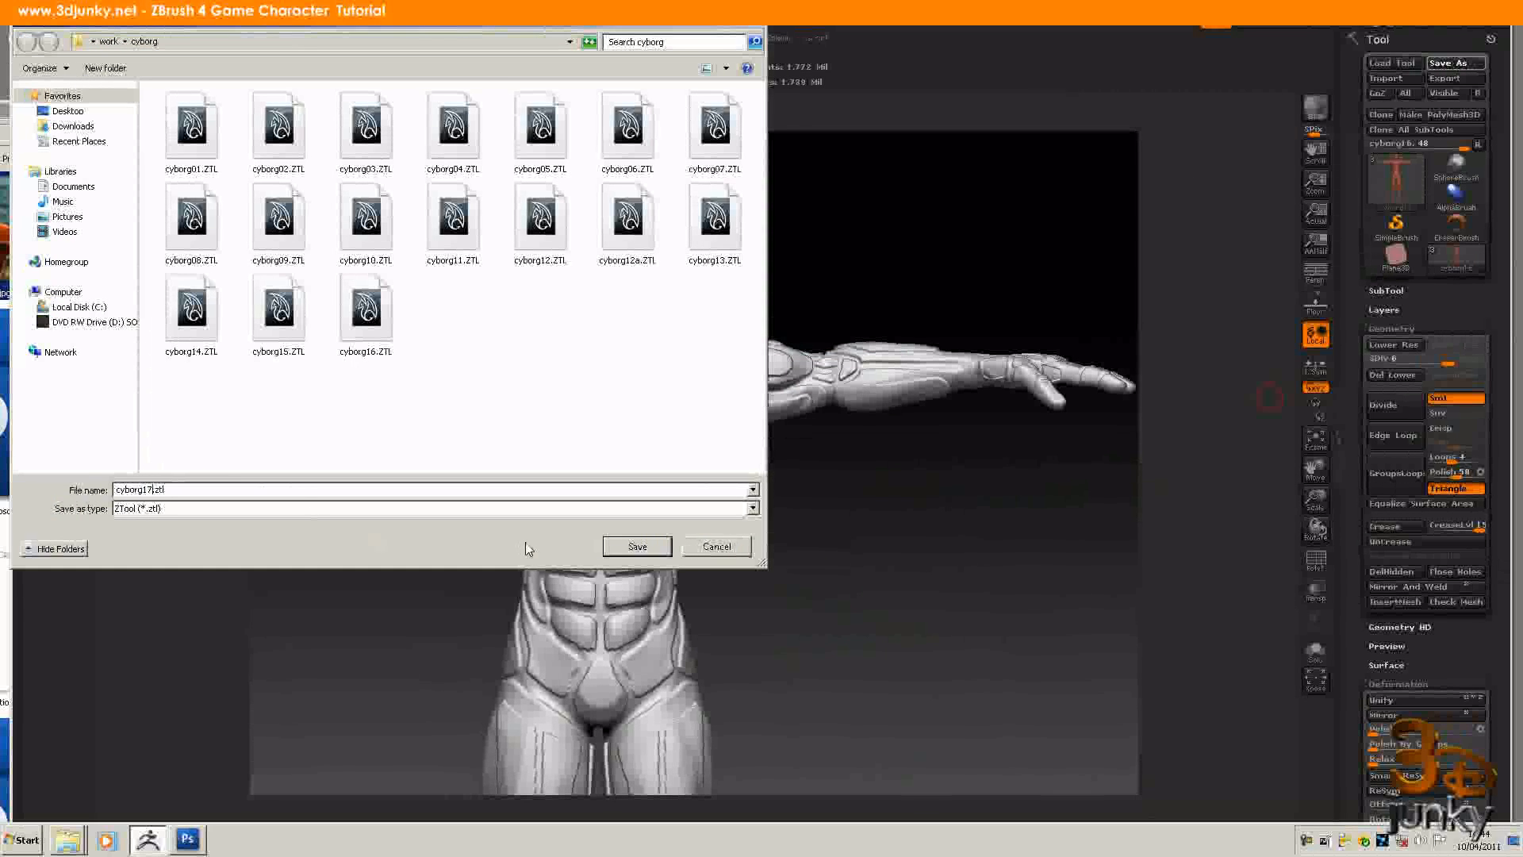
click(637, 547)
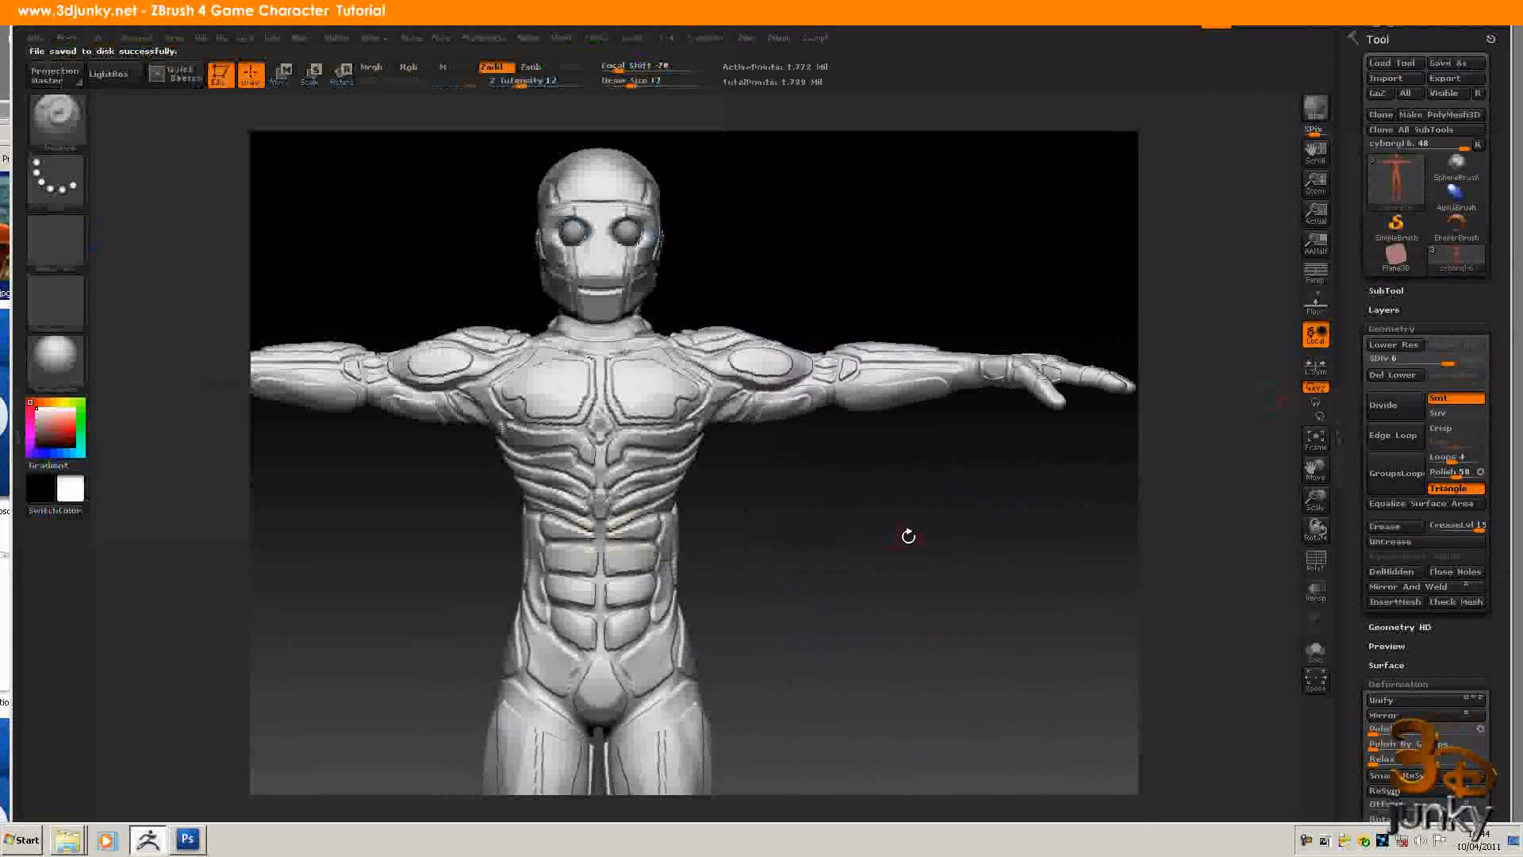
Step: Apply the Polish deformation to the whole cyborg body to soften its carved details
alt+drag(901, 550, 953, 434)
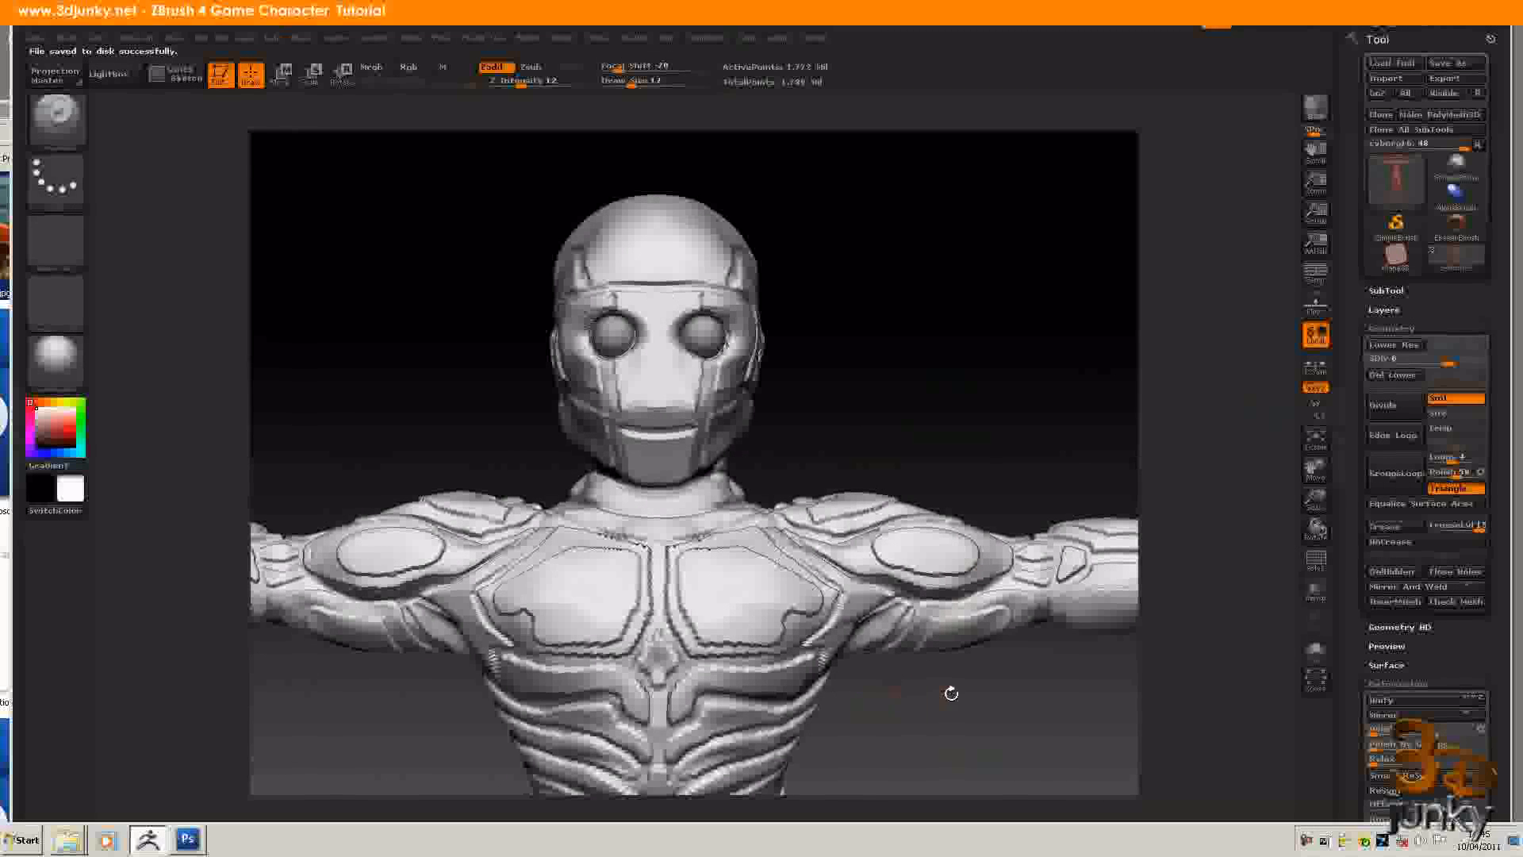
drag(1501, 650, 1502, 456)
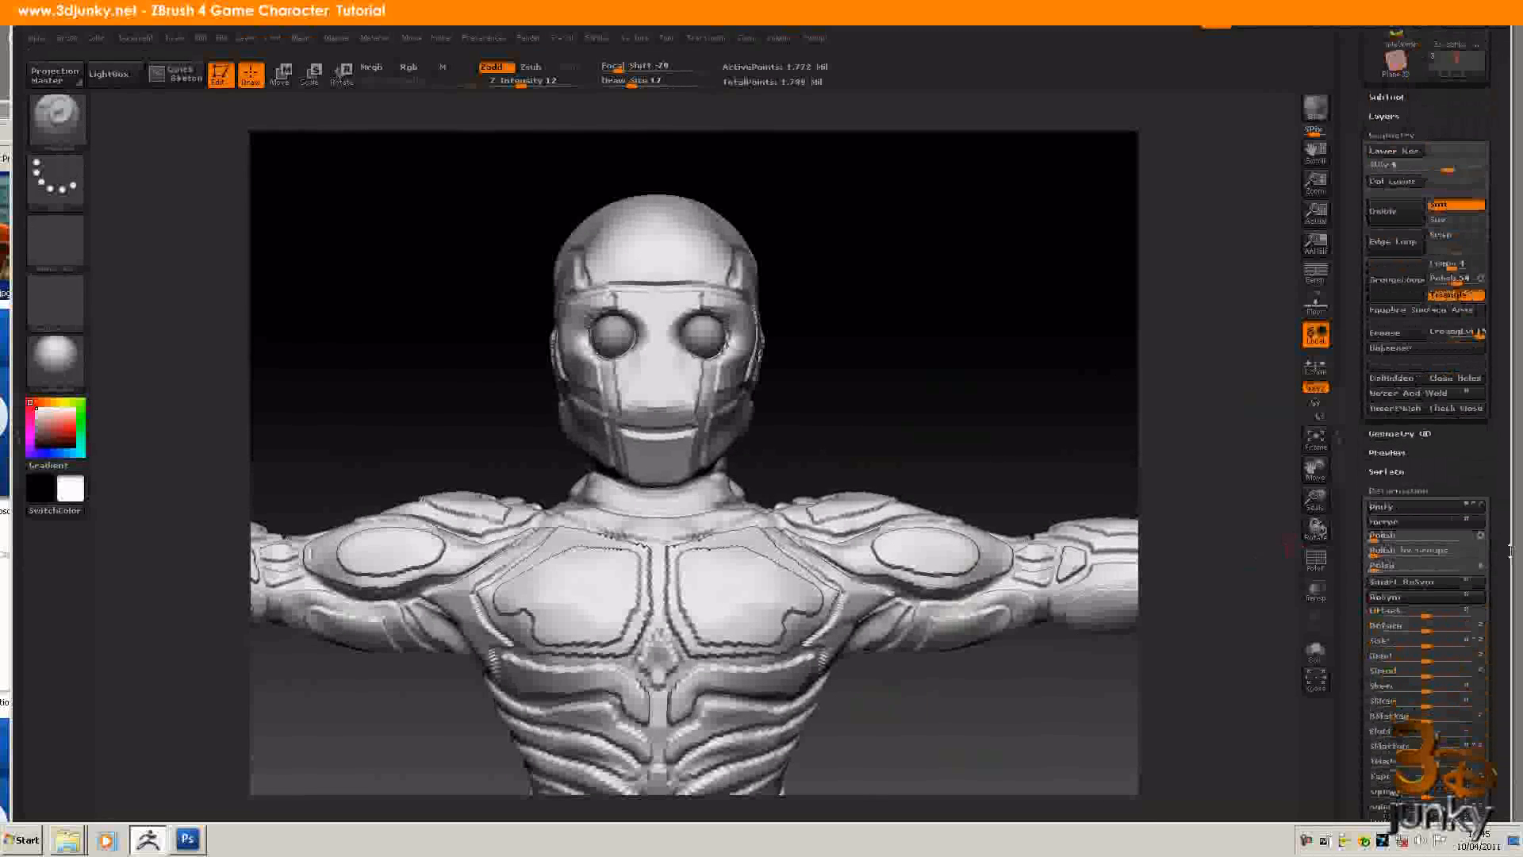
click(1422, 536)
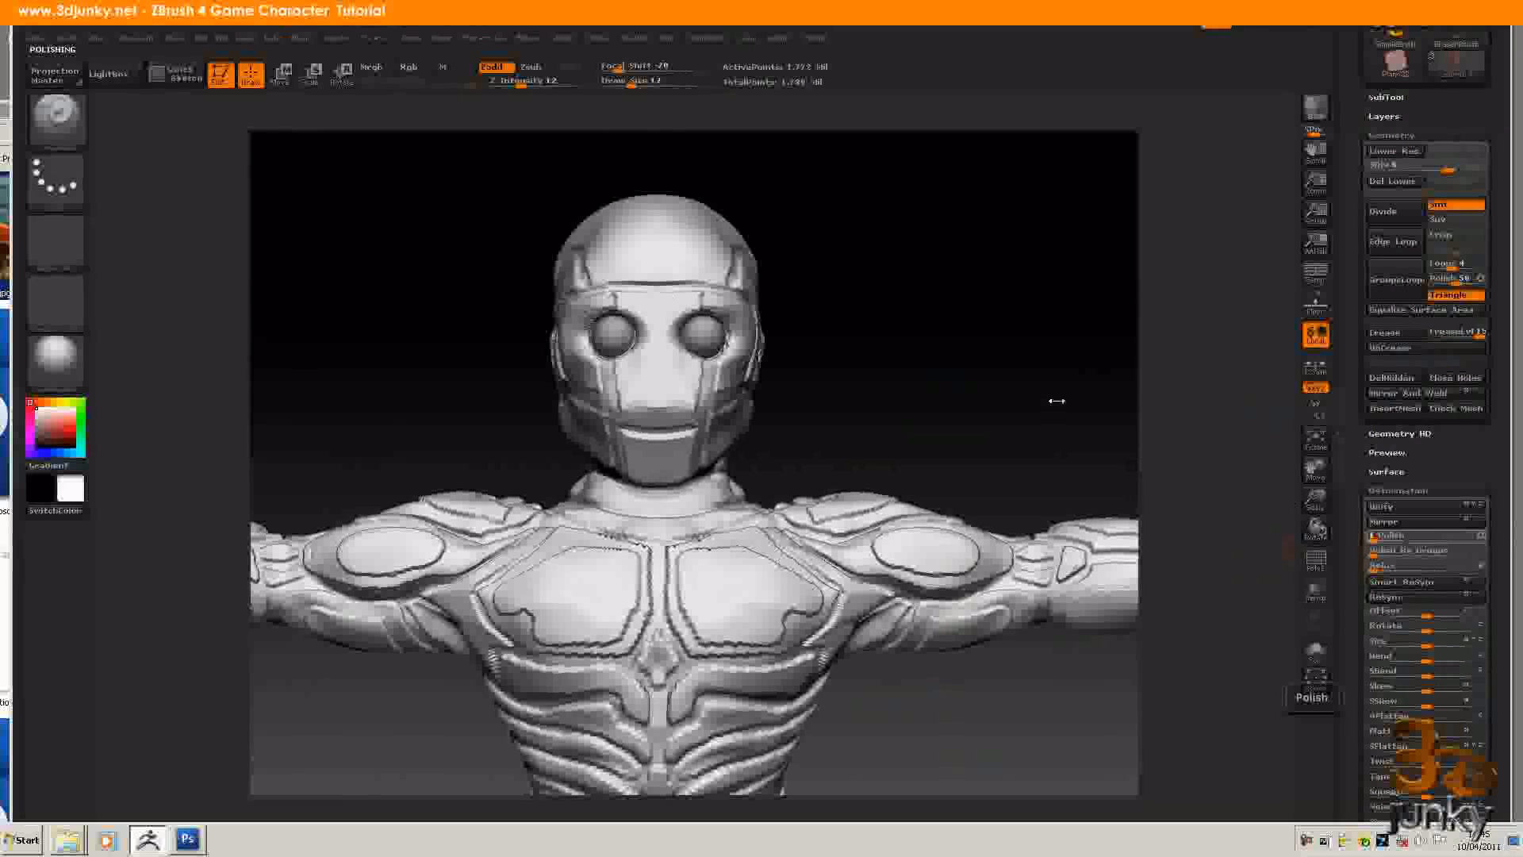
Step: Set the sculpting brush to Draw Size 39 and Focal Shift 0 and stroke down the centre line of the abs
alt+drag(1035, 764, 1003, 537)
alt+drag(916, 736, 942, 622)
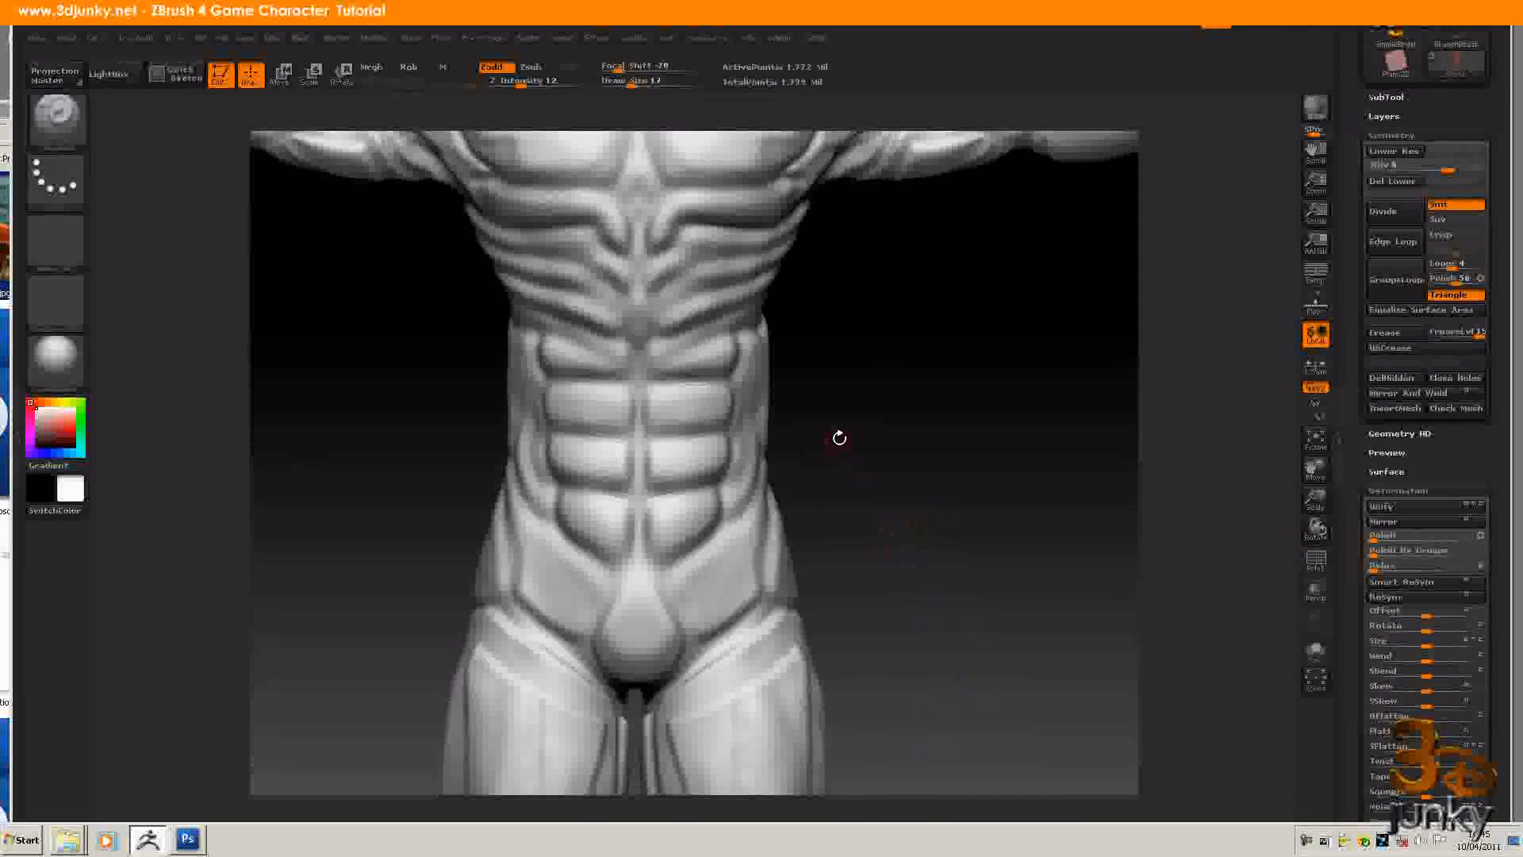
alt+drag(908, 442, 1034, 641)
mouse_move(1042, 517)
alt+mouse_down()
mouse_move(1050, 553)
mouse_move(996, 629)
mouse_move(1019, 452)
mouse_move(1022, 479)
alt+mouse_up()
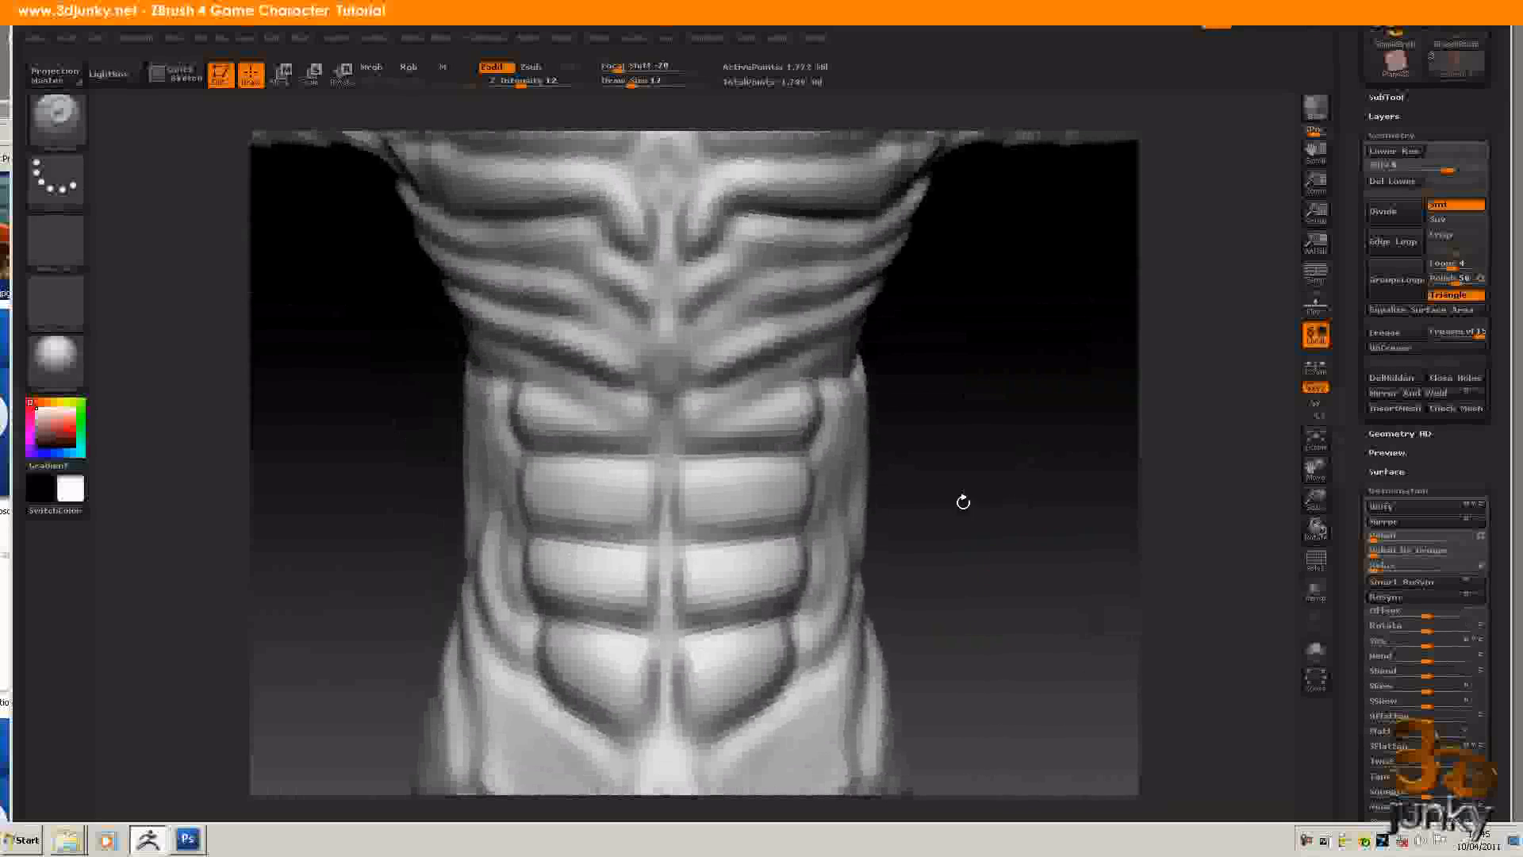
drag(666, 445, 775, 445)
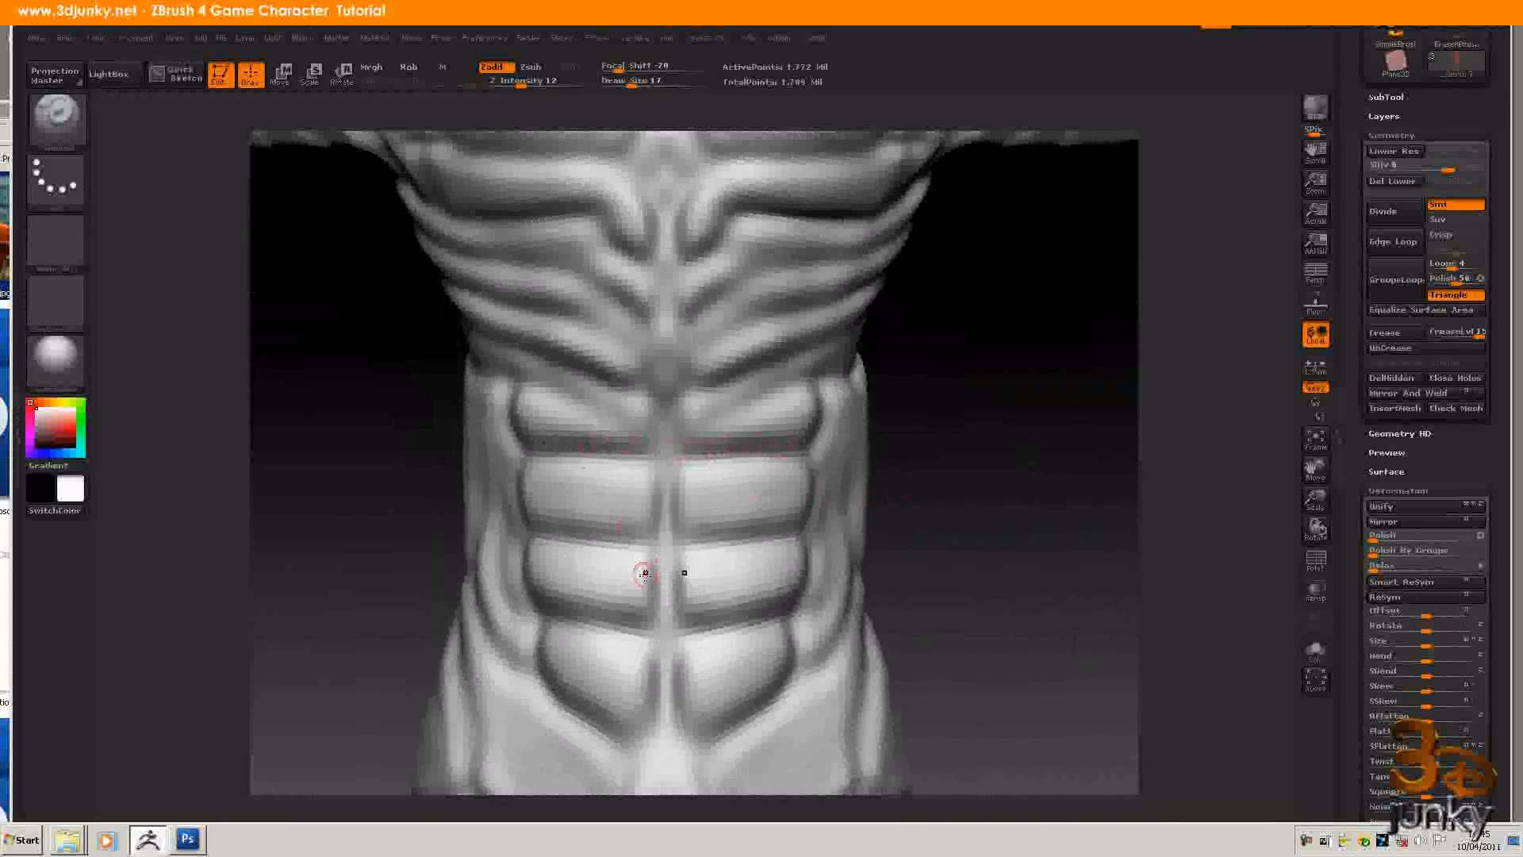
key(space)
drag(314, 424, 319, 425)
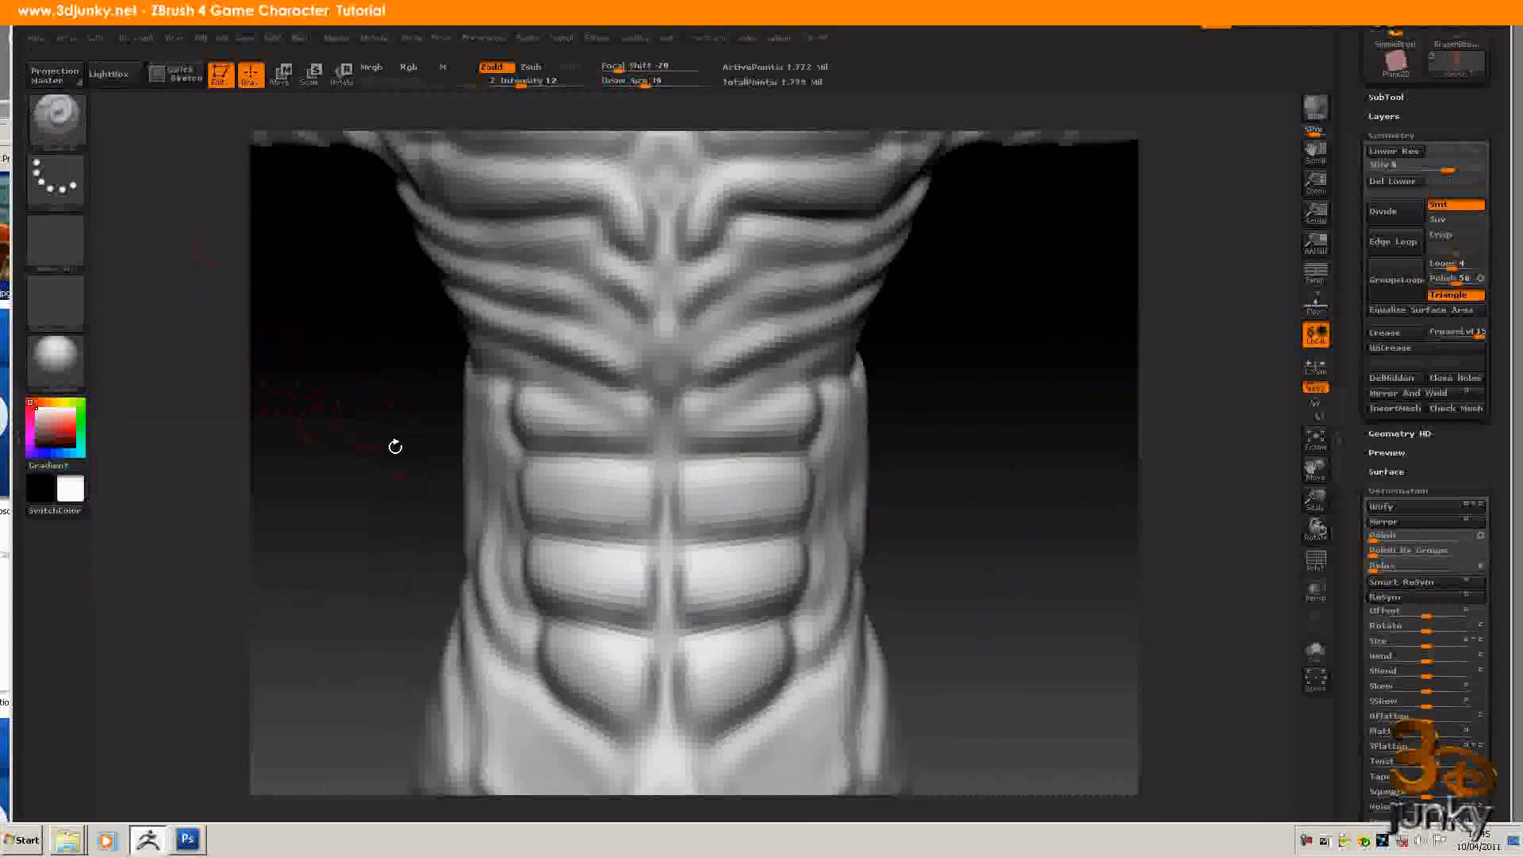
key(space)
drag(366, 472, 406, 476)
drag(1048, 450, 967, 541)
key(space)
drag(951, 595, 961, 595)
alt+drag(975, 535, 982, 472)
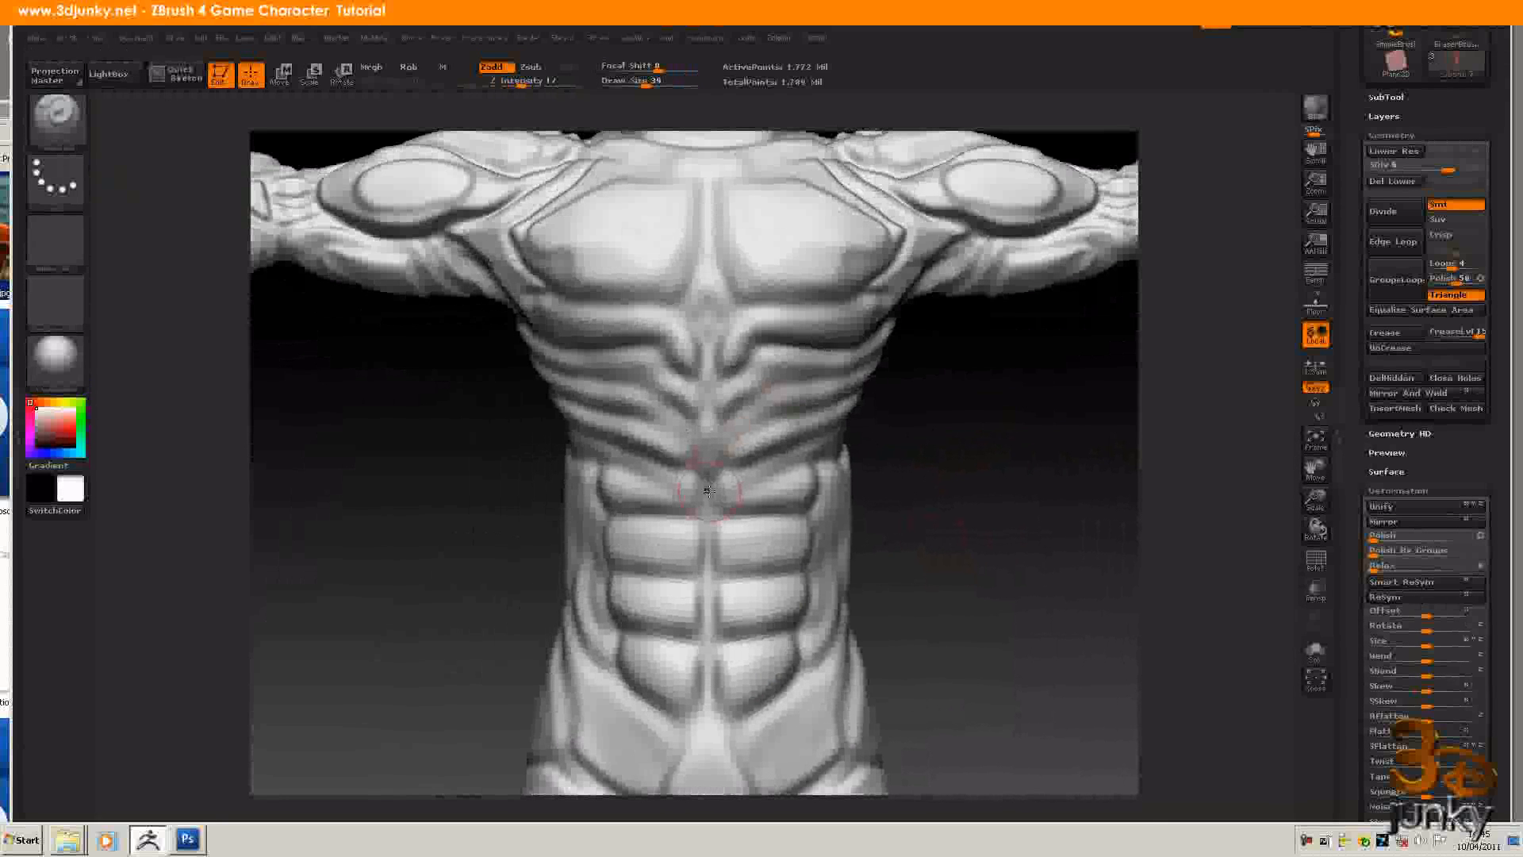
mouse_move(705, 534)
mouse_down()
mouse_move(711, 612)
mouse_move(707, 561)
mouse_up()
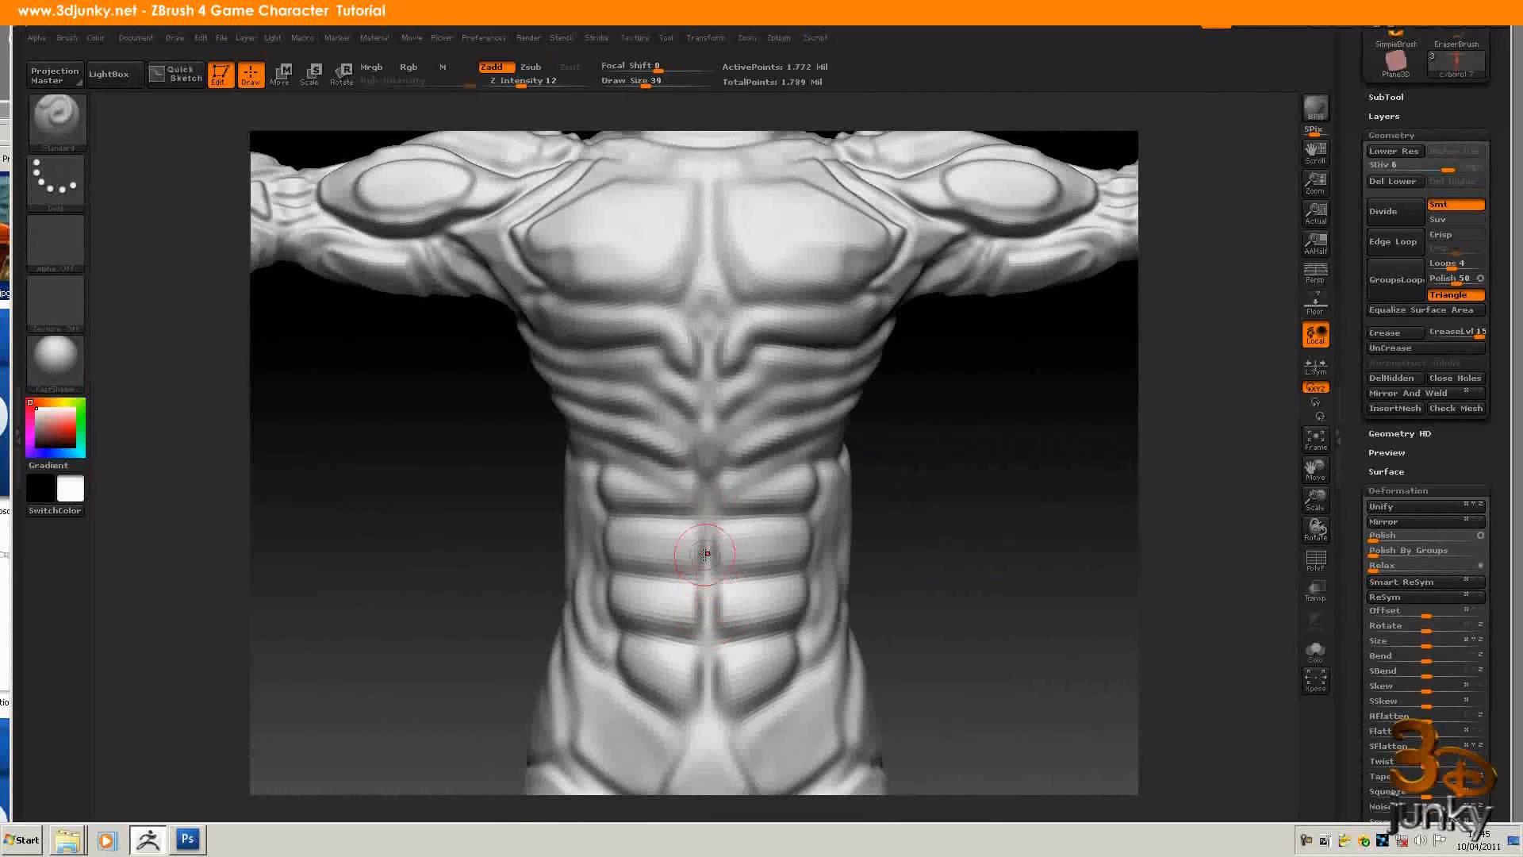
Step: Switch to the Pinch brush, try a higher-intensity stroke down the centre line of the abs, and undo it
click(55, 119)
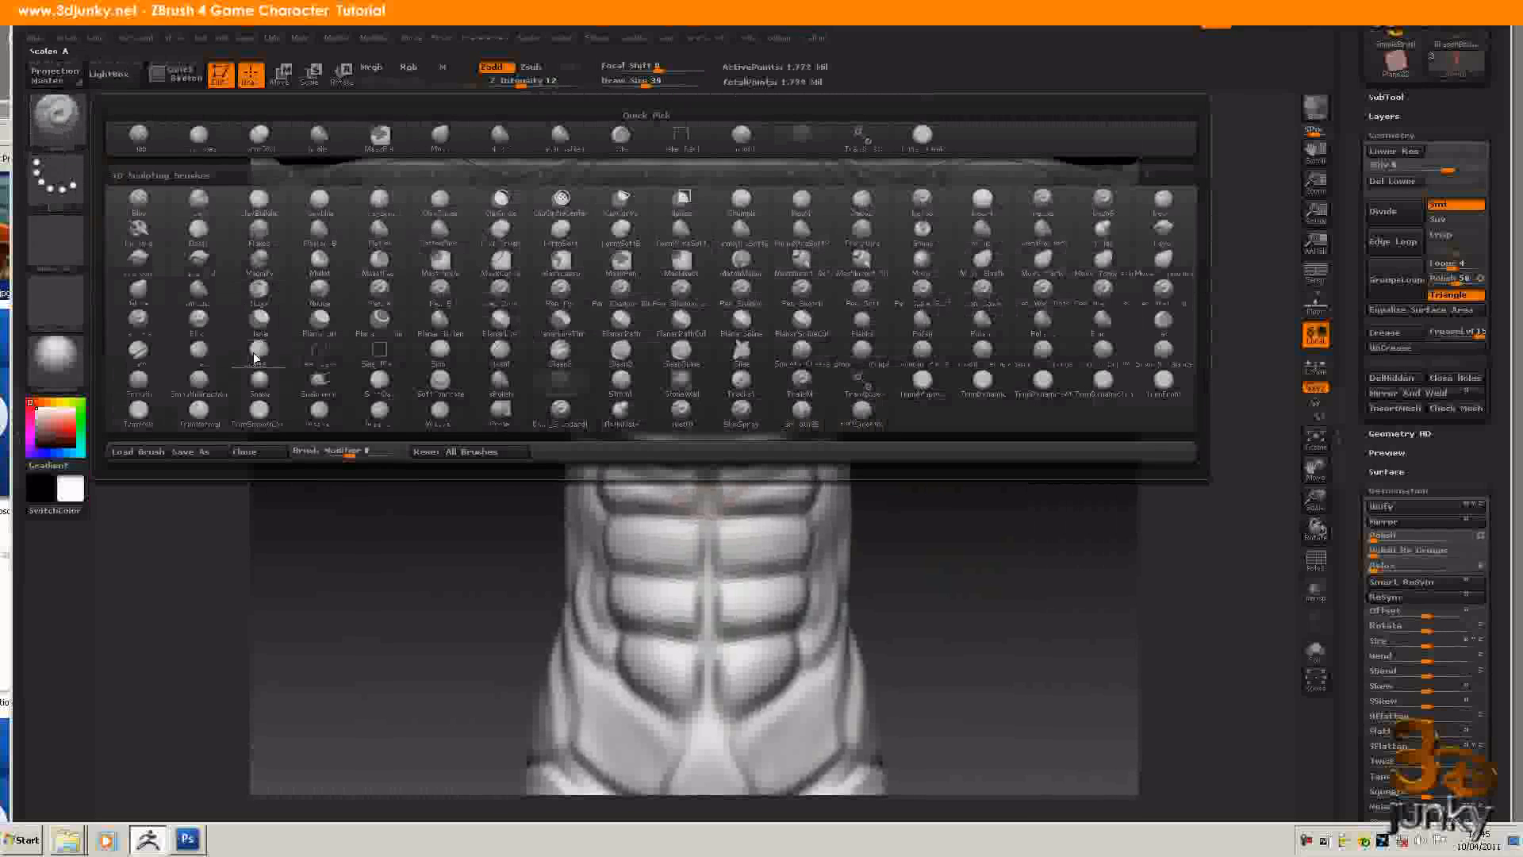
click(316, 418)
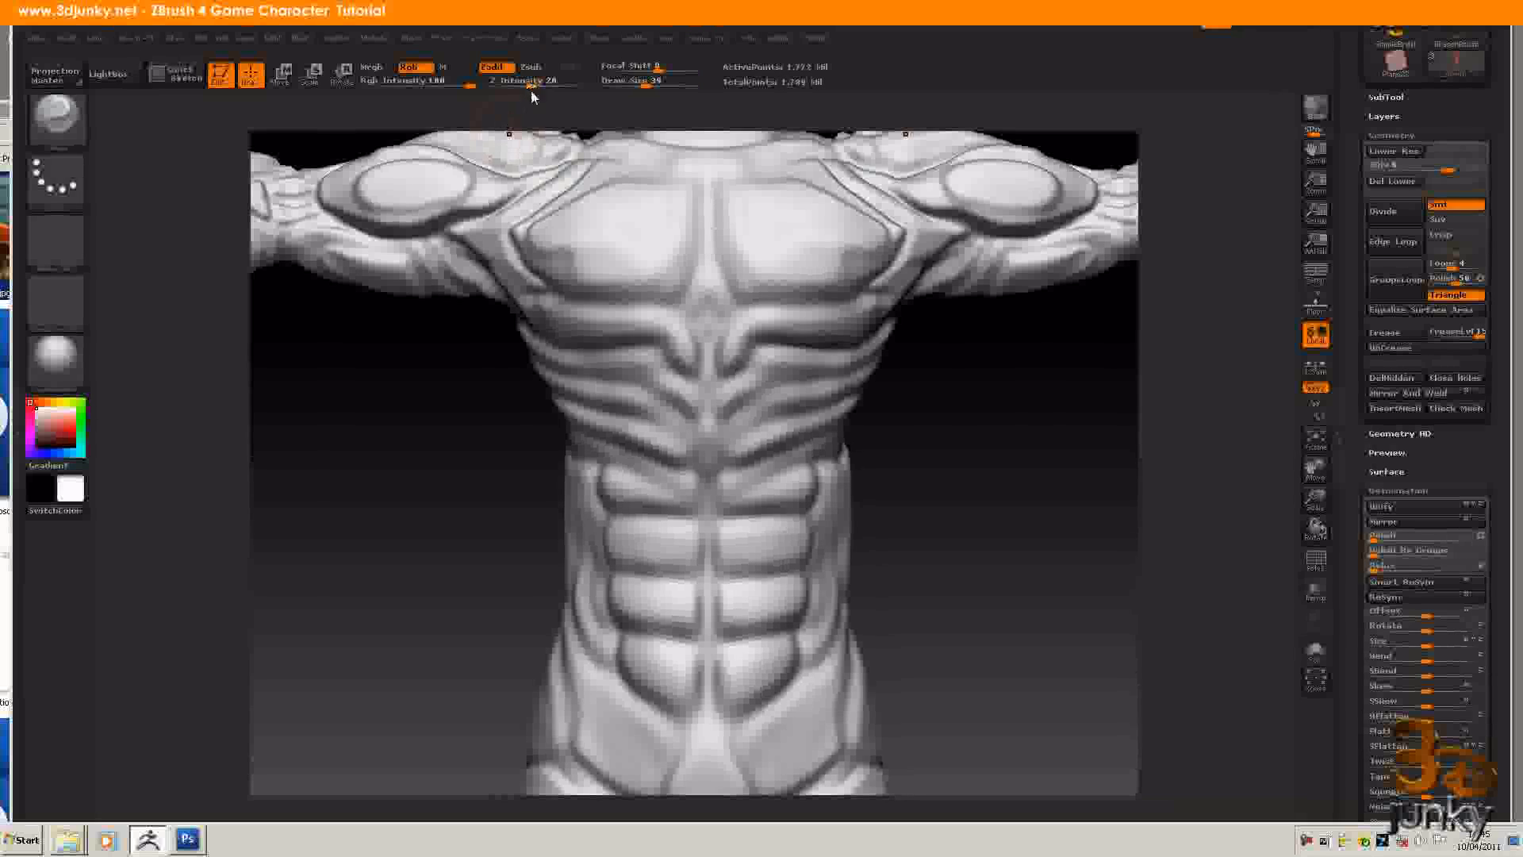
drag(530, 85, 566, 84)
drag(706, 500, 711, 529)
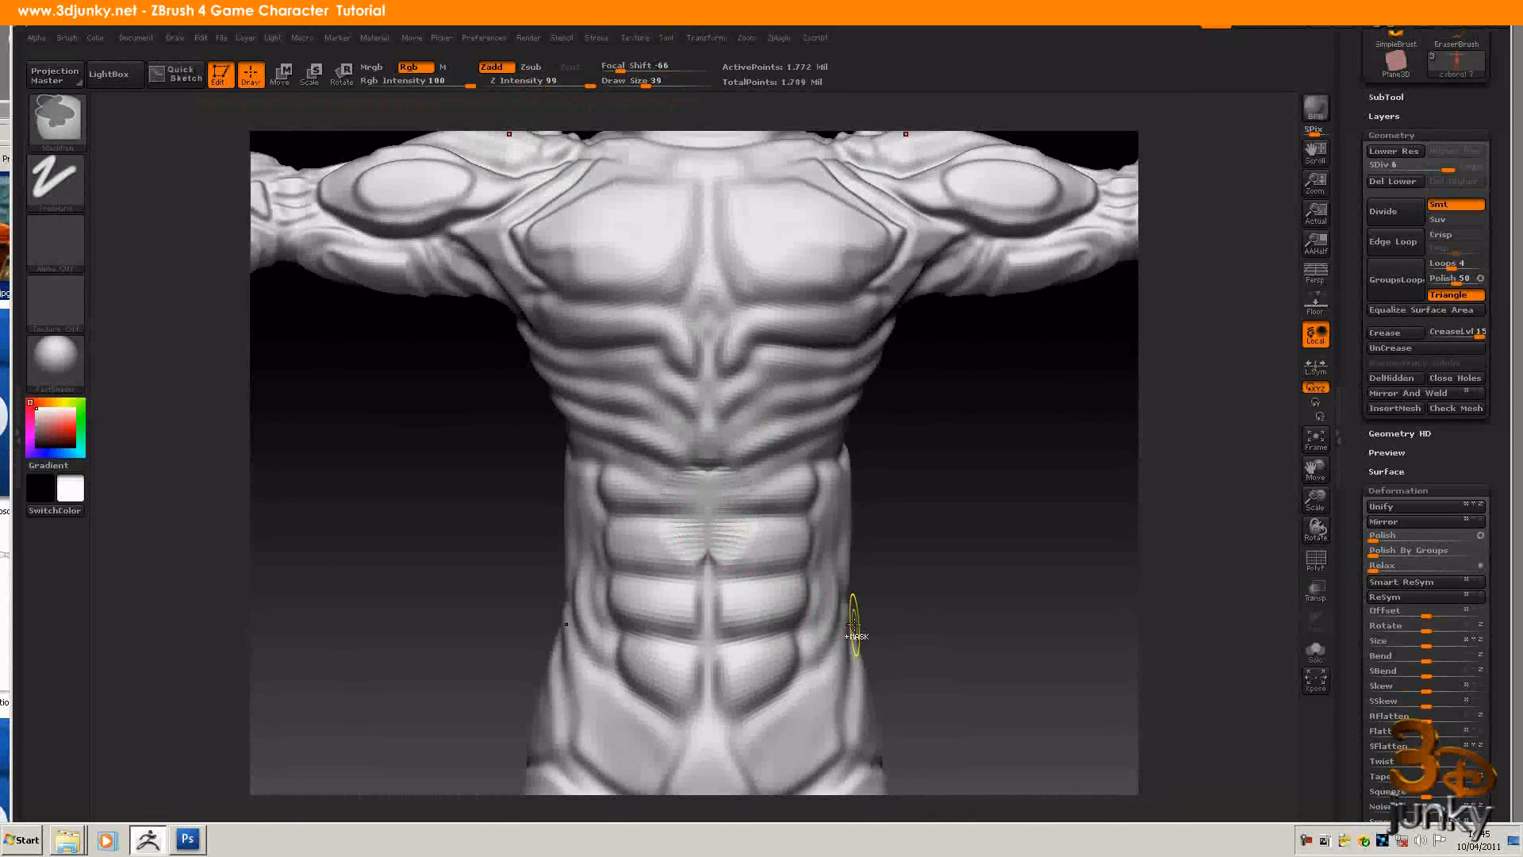
key(ctrl+z)
Step: Set the Pinch brush to Z Intensity 10 and Draw Size 61, and enable LazyMouse
drag(565, 85, 522, 87)
key(space)
drag(705, 508, 719, 506)
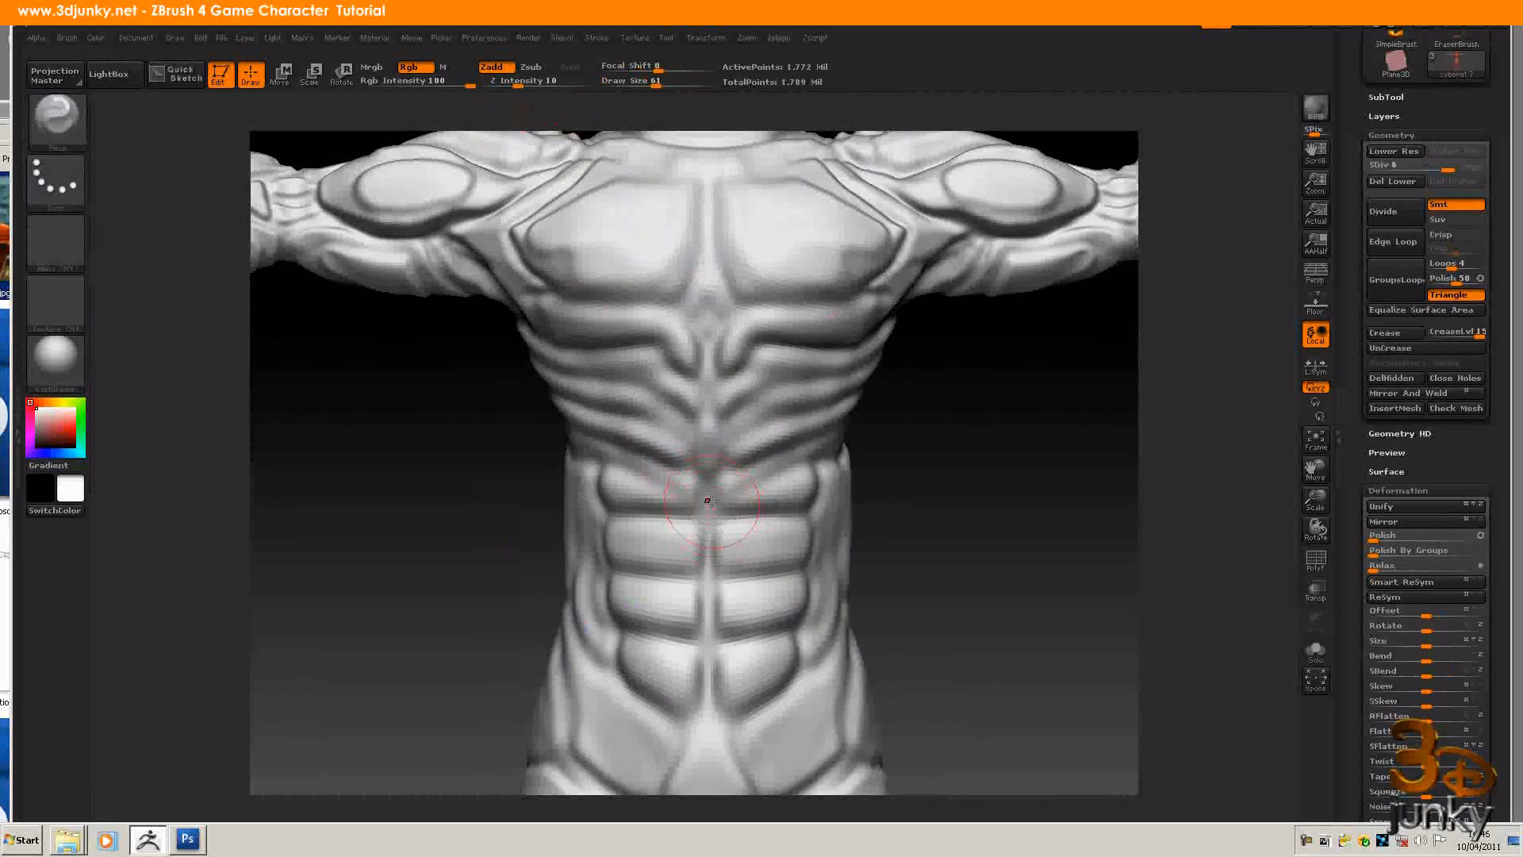
click(598, 38)
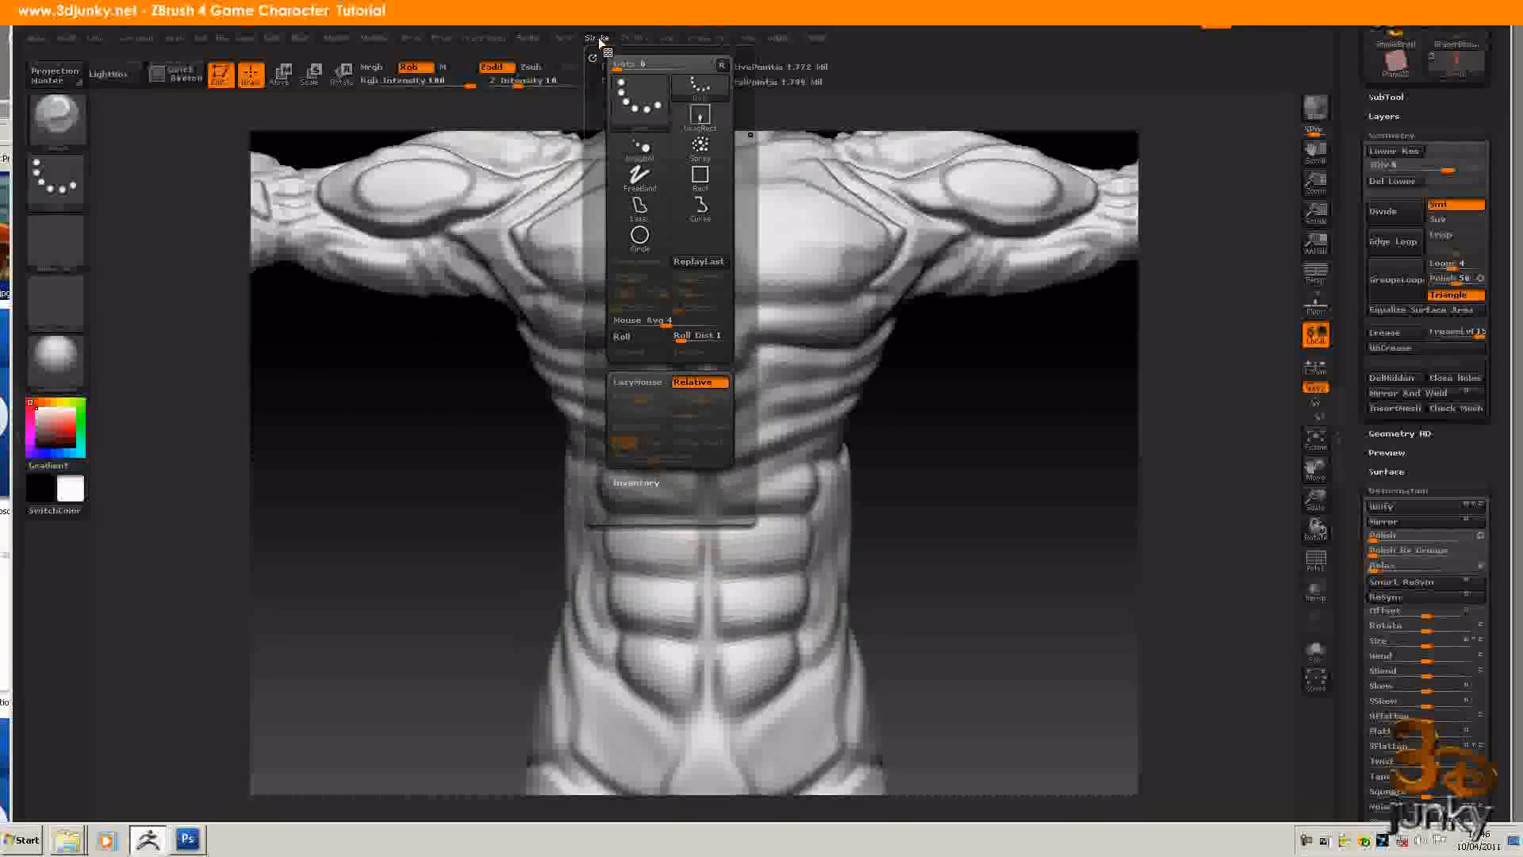
click(632, 384)
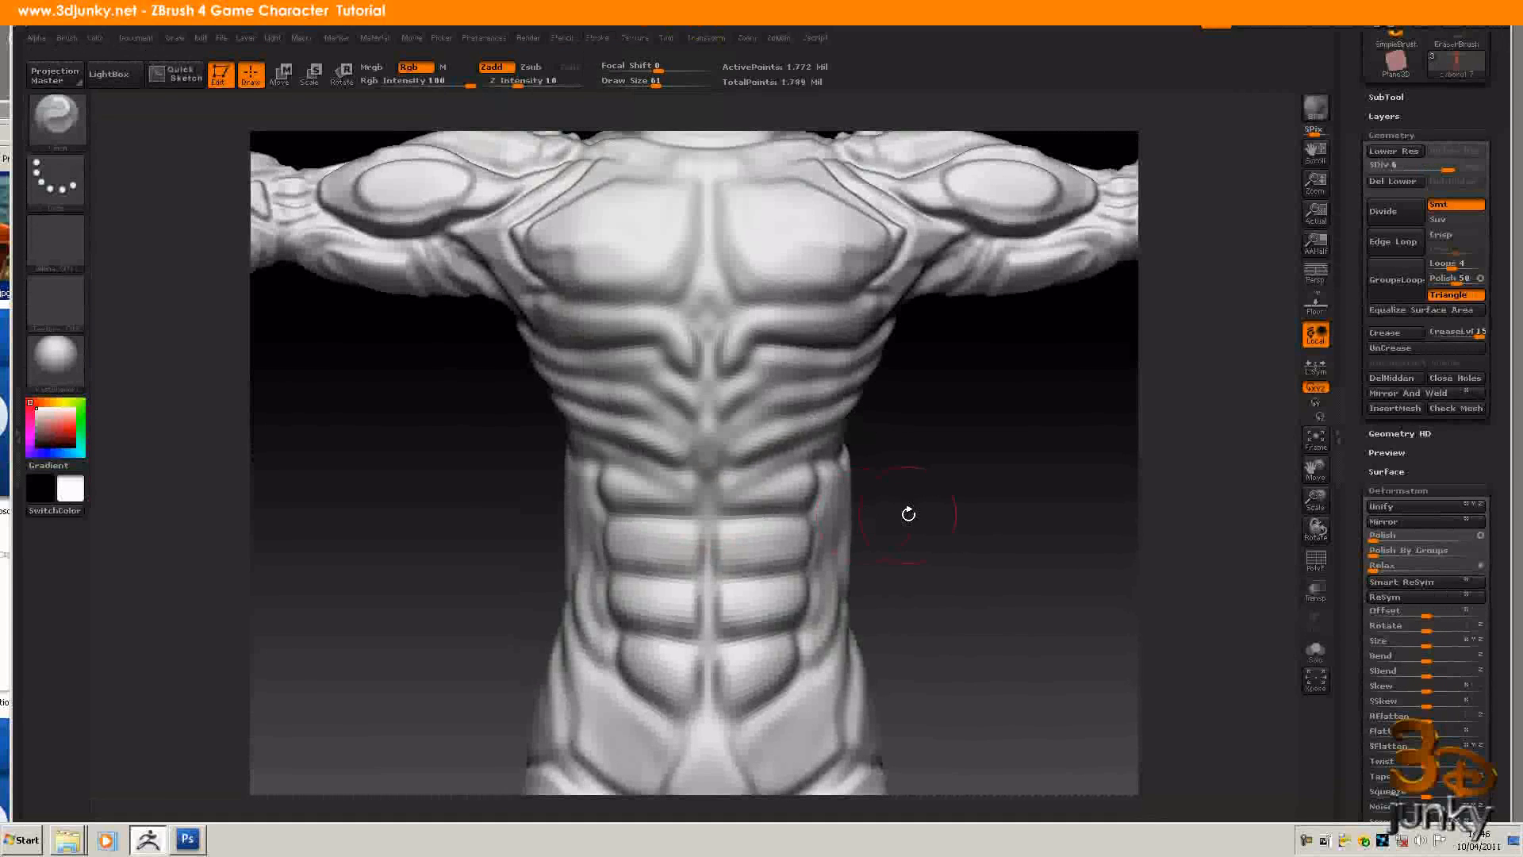
Step: Pinch the centre groove of the abs down towards the pelvis, undoing the unwanted strokes
drag(708, 496, 709, 590)
drag(704, 698, 704, 733)
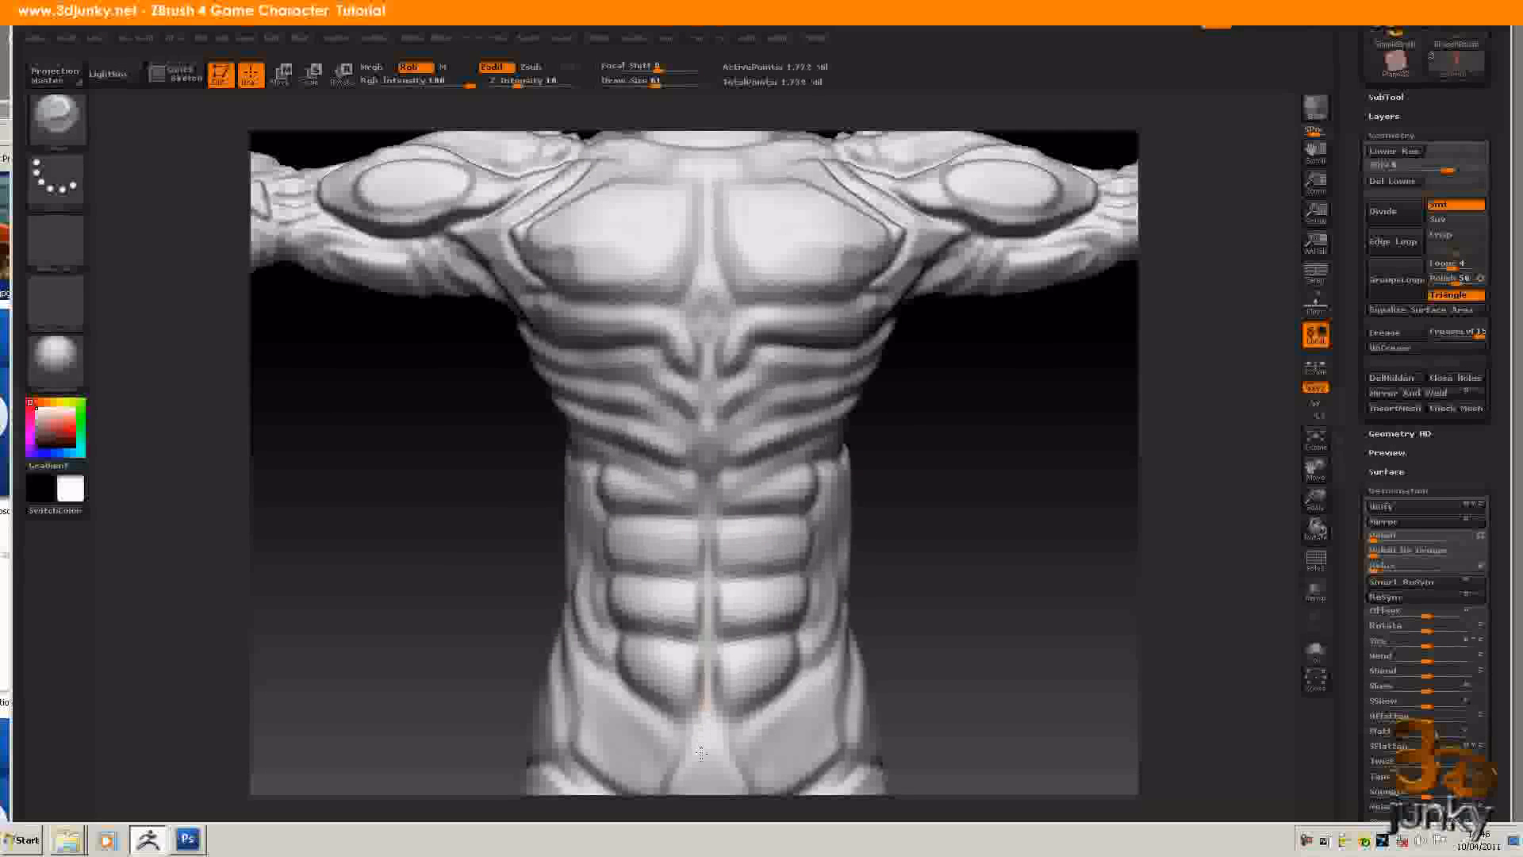
key(ctrl+z)
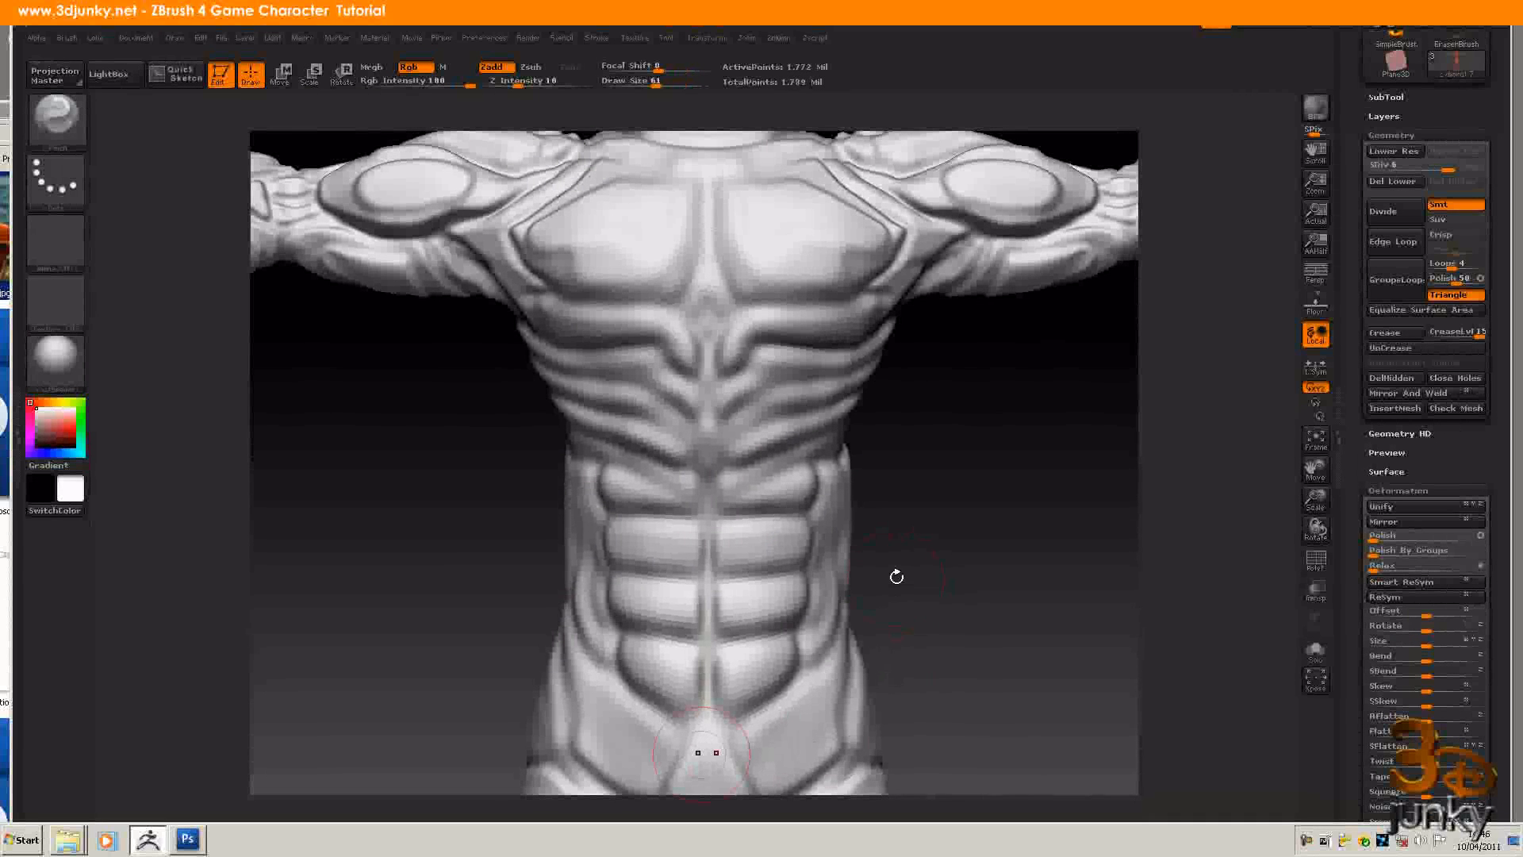
key(ctrl+z)
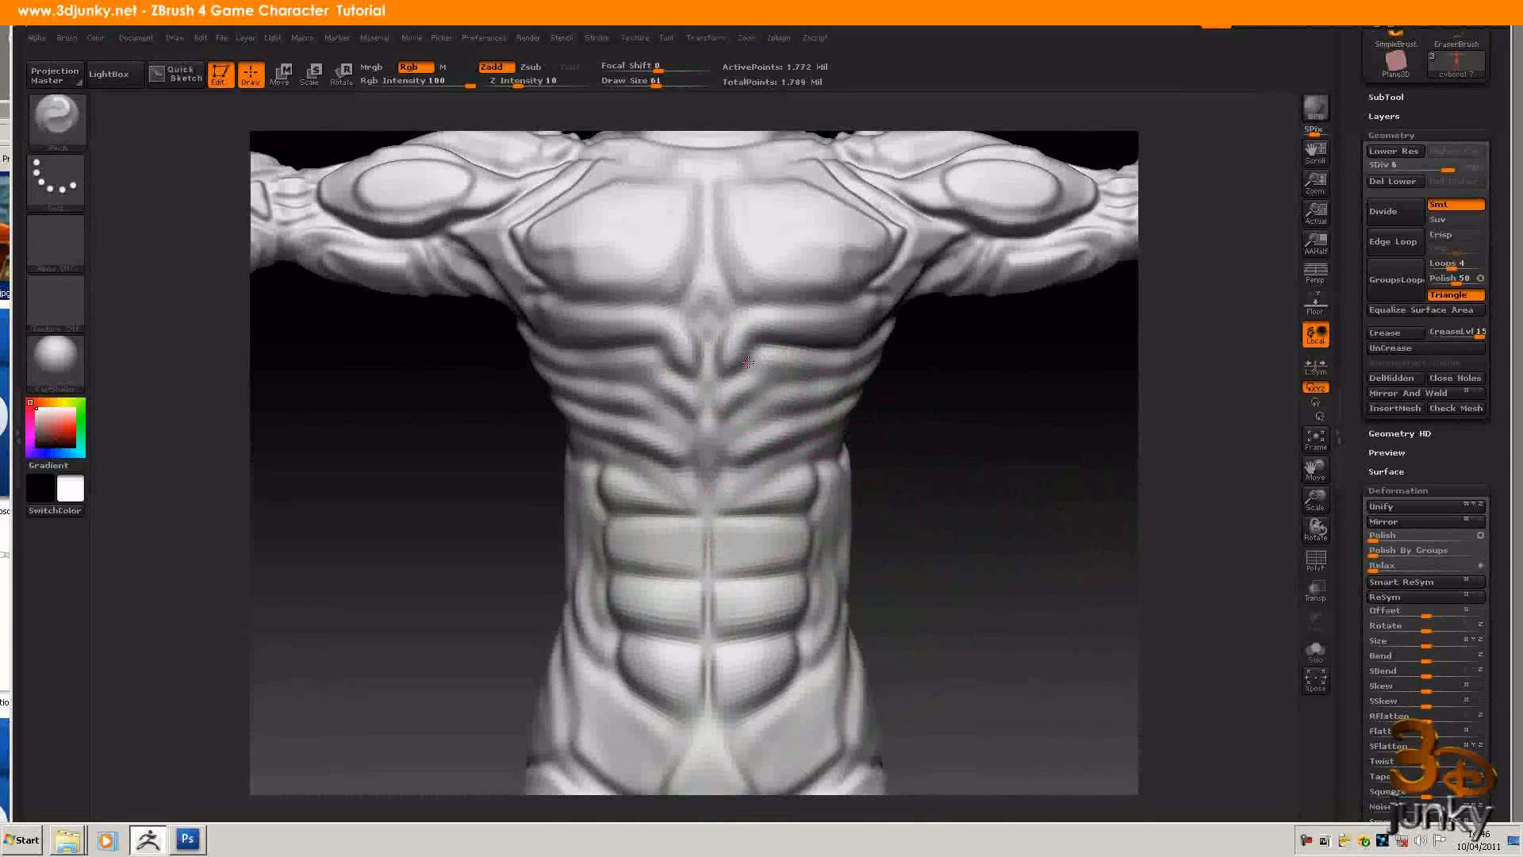
Step: Pinch the creases below the pectorals and the centre line of the chest down to the upper abs
mouse_move(768, 337)
mouse_down()
mouse_move(864, 351)
mouse_move(892, 325)
mouse_up()
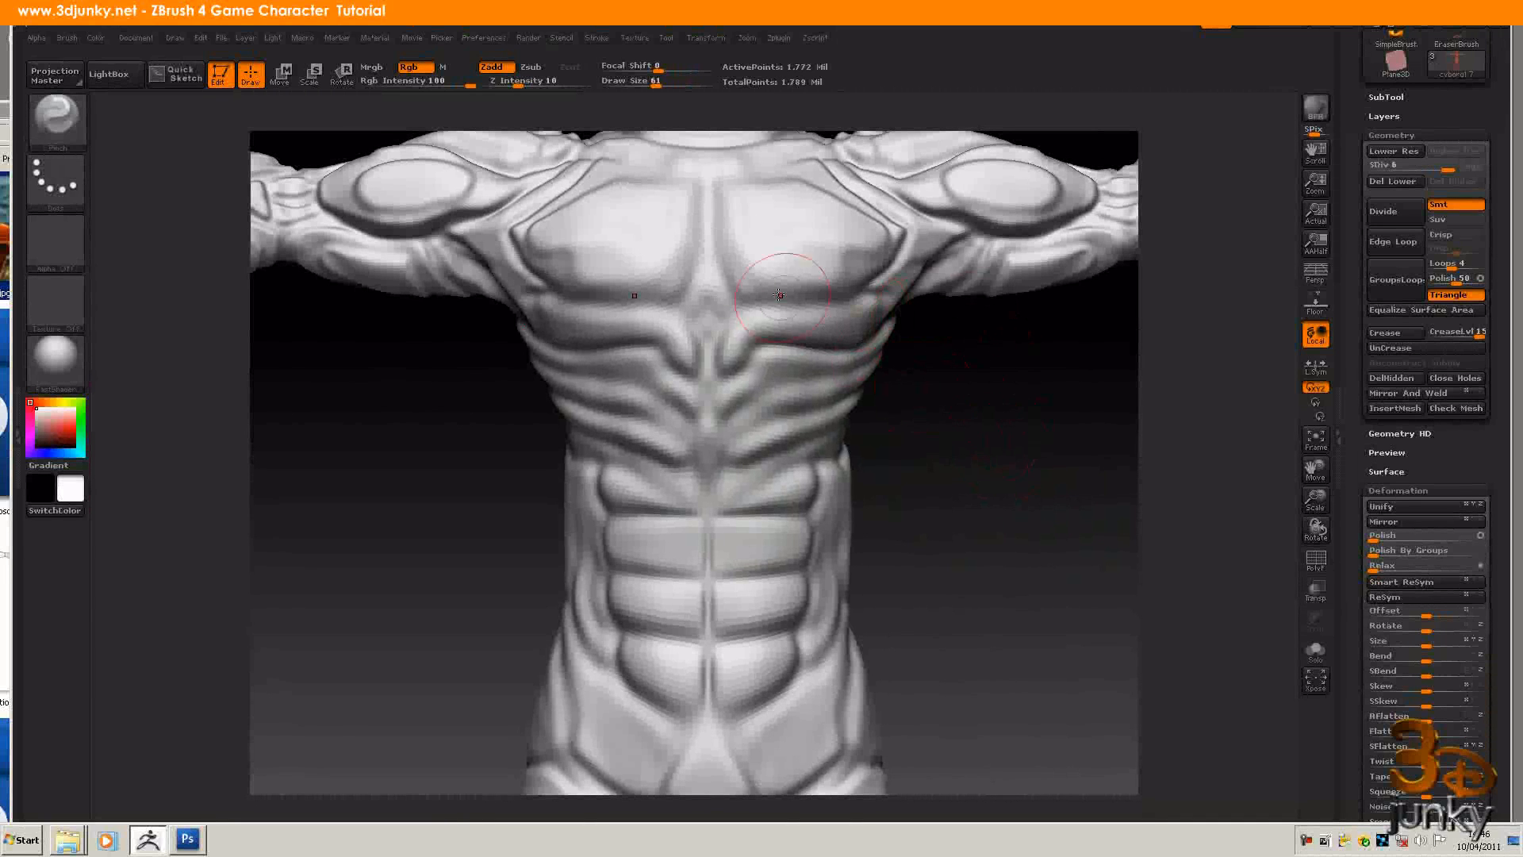
mouse_move(712, 376)
mouse_down()
mouse_move(712, 198)
mouse_move(697, 194)
mouse_move(706, 205)
mouse_up()
drag(707, 262, 708, 460)
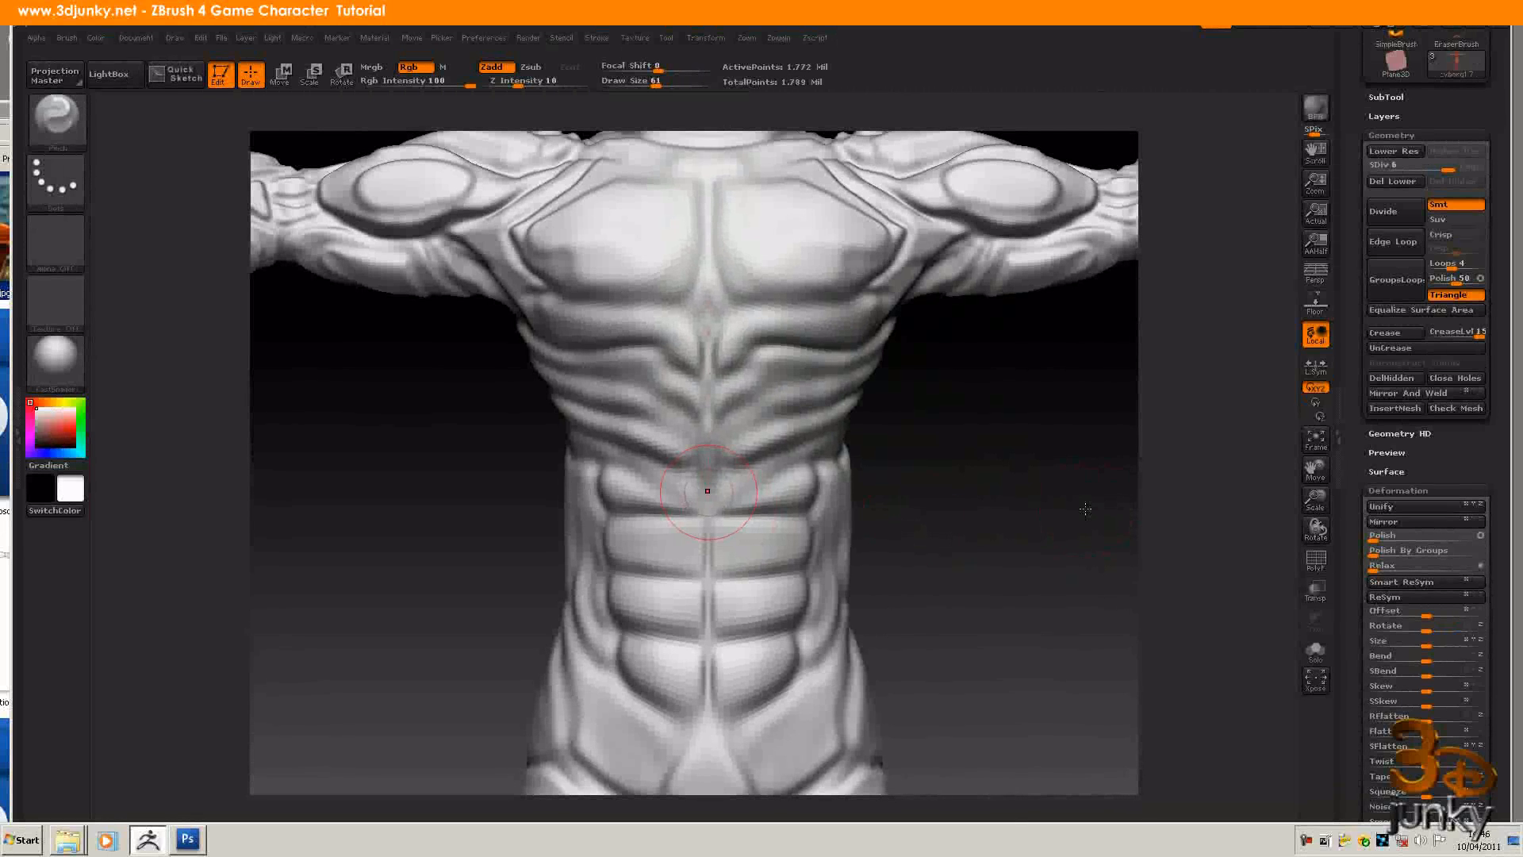
Step: Inspect the pinched torso creases from the side and front, and frame the full figure
drag(1071, 510, 1050, 492)
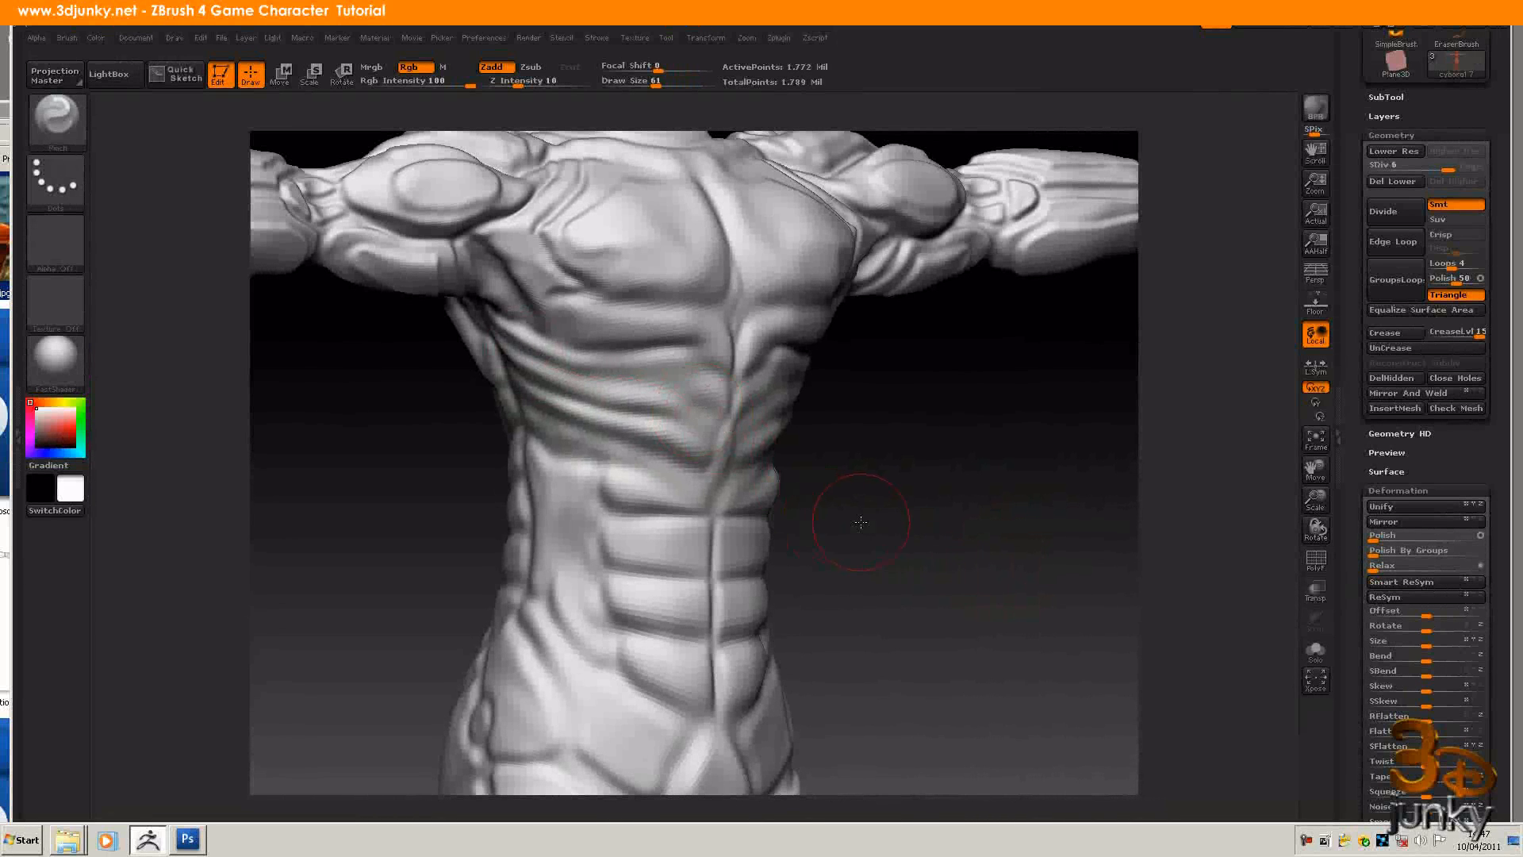
drag(983, 492, 892, 558)
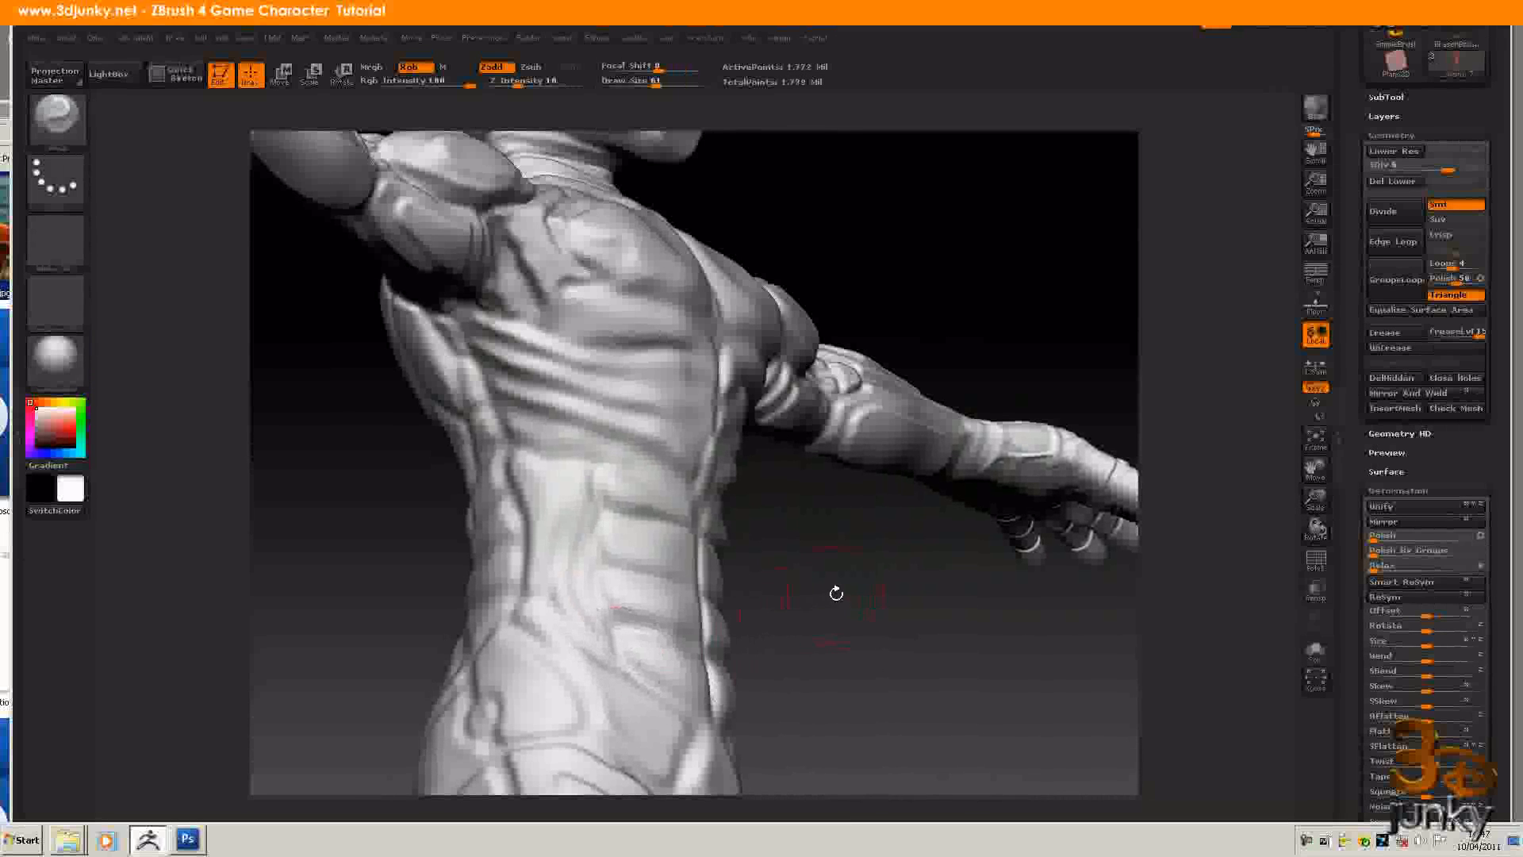
drag(890, 615, 883, 646)
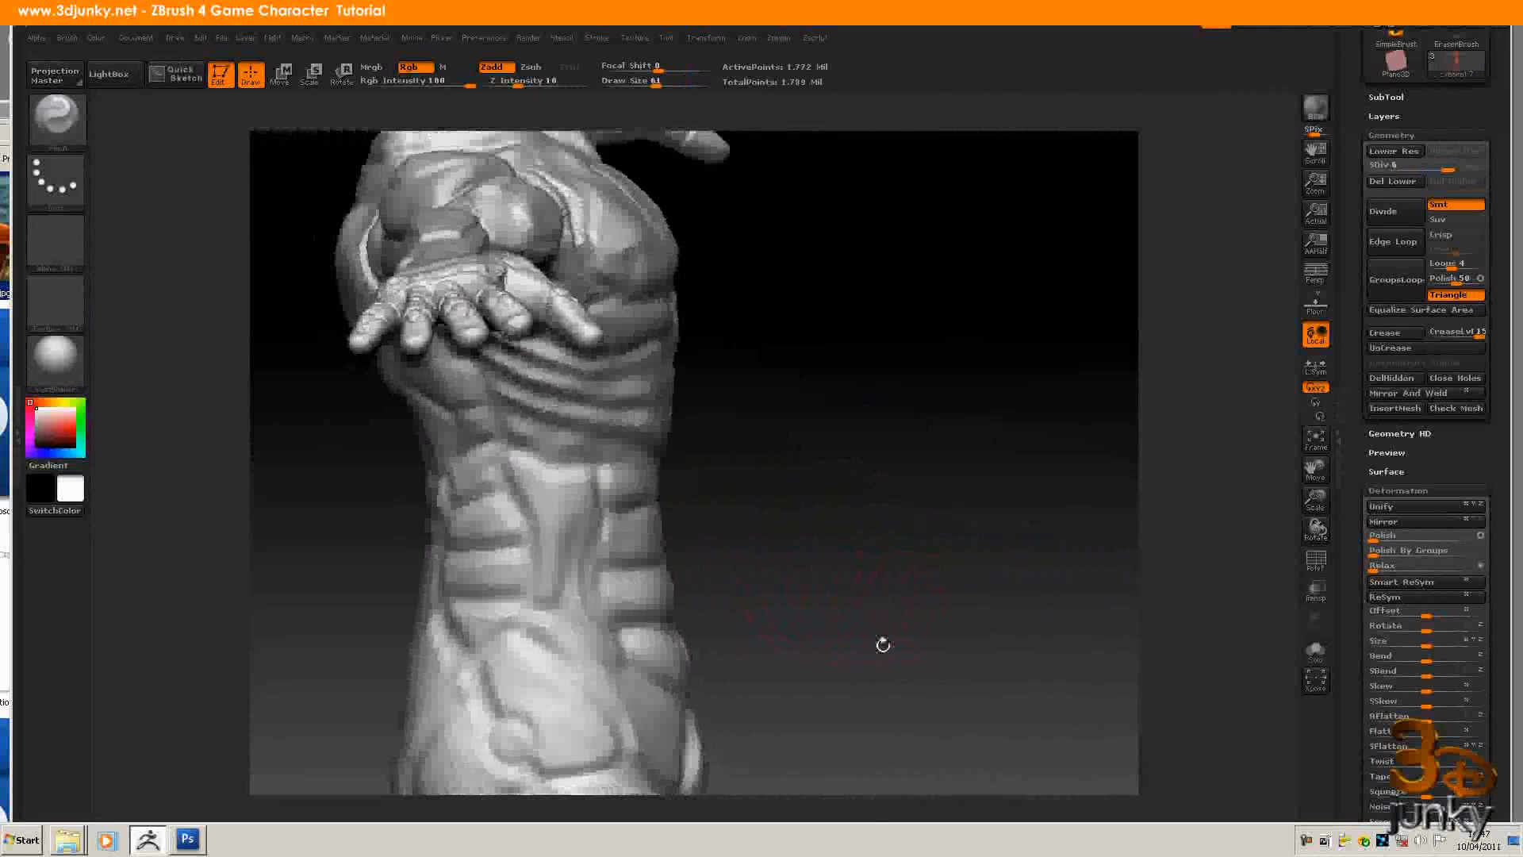
mouse_move(982, 531)
mouse_down()
mouse_move(954, 533)
mouse_move(1027, 540)
mouse_up()
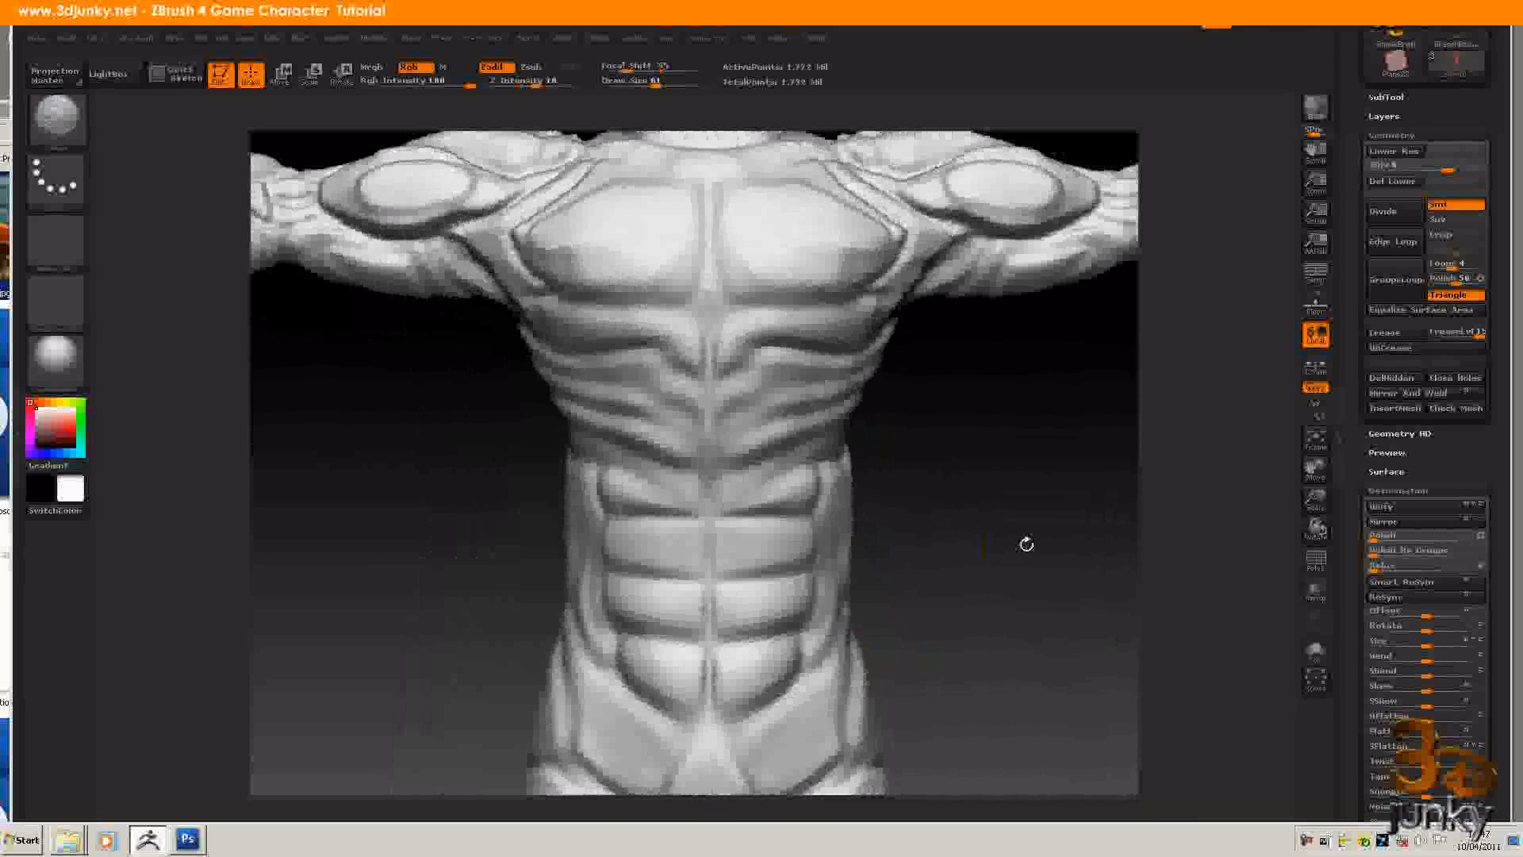
key(f)
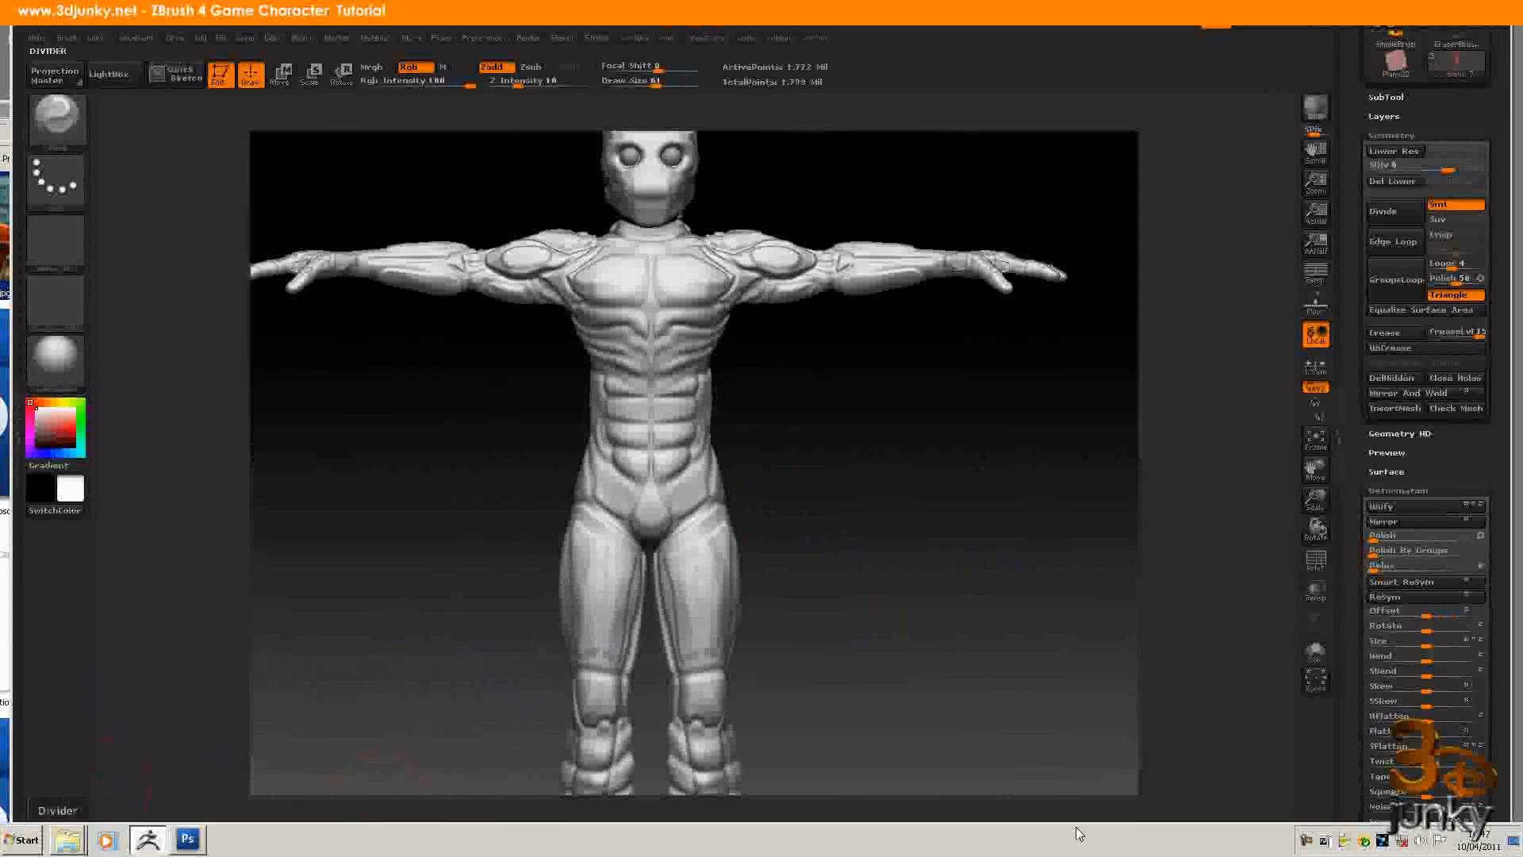
click(1307, 840)
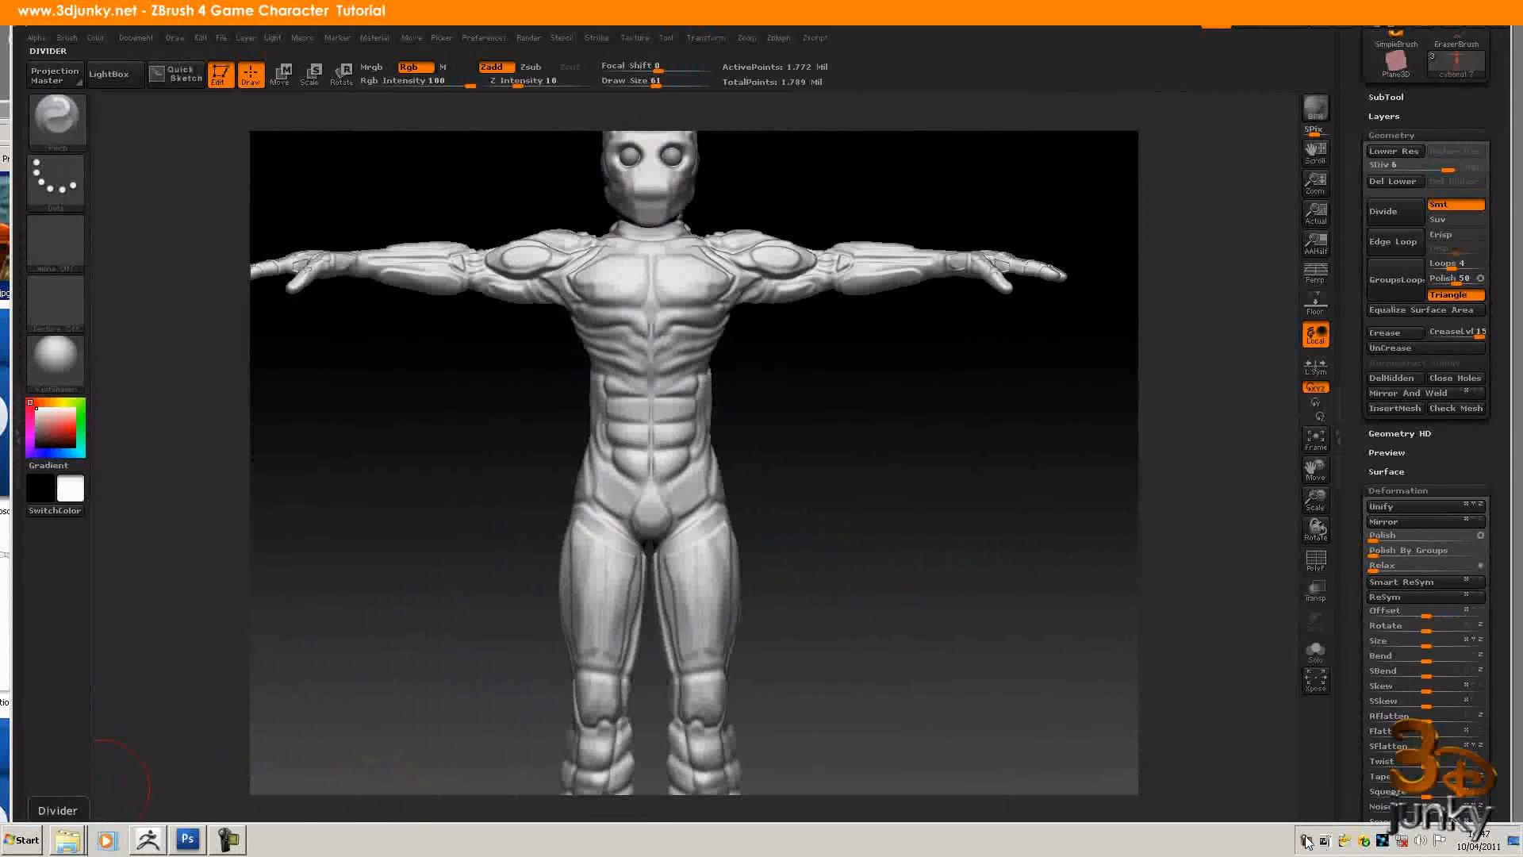